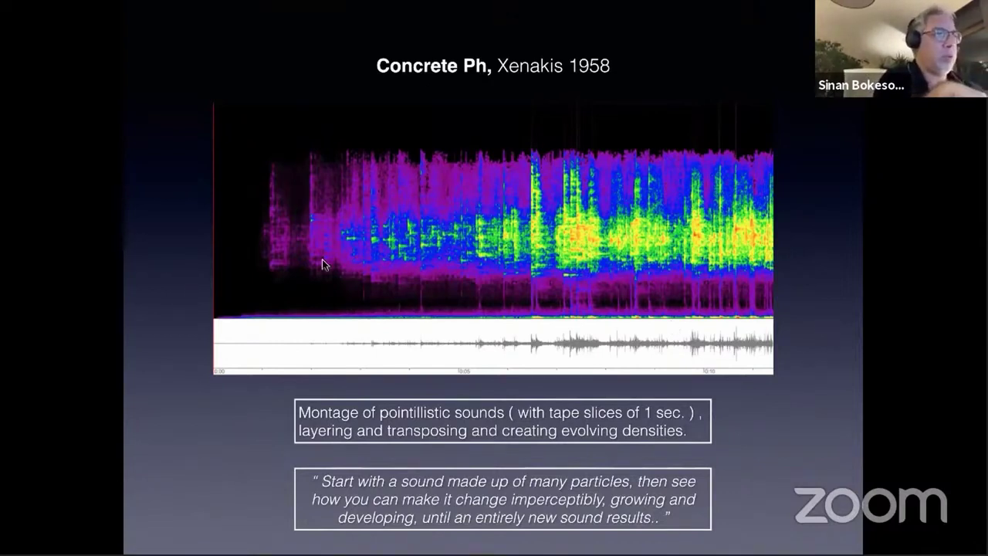
Play the Concrete Ph audio excerpt embedded in the slide, then pause it.
left_click(346, 262)
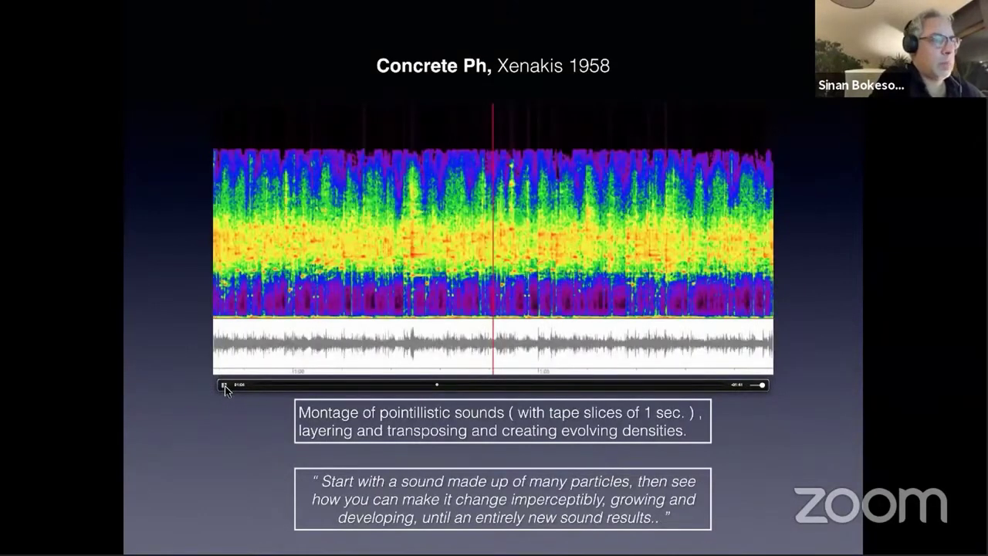
left_click(224, 384)
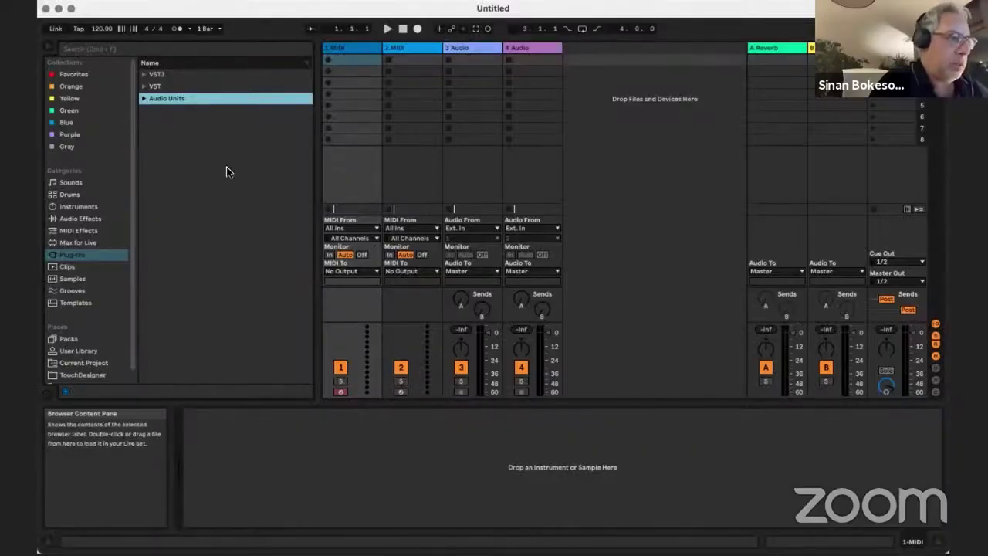
Load the recent VOLBotexp set and set VOLBot's mod amp source to Gen1.
left_click(115, 0)
mouse_move(135, 38)
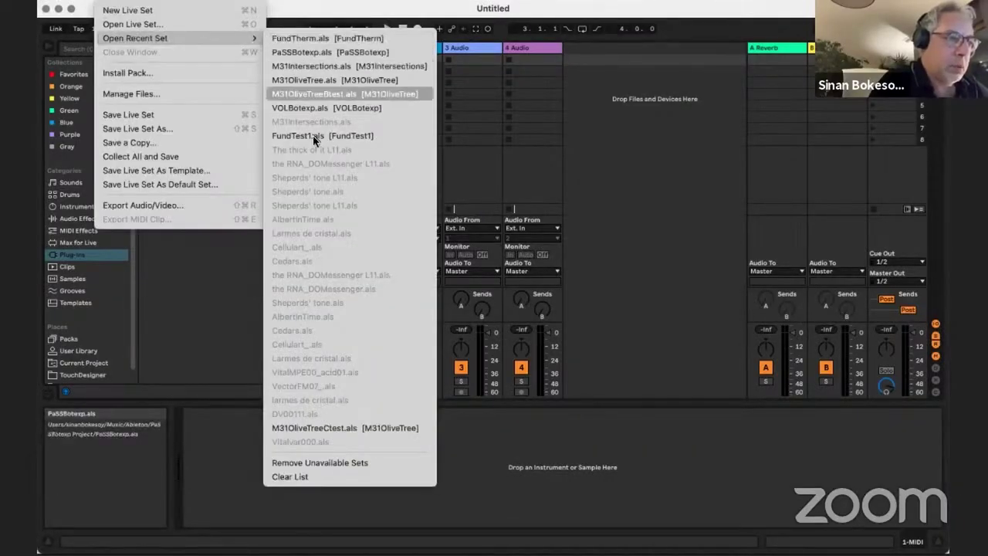
left_click(314, 107)
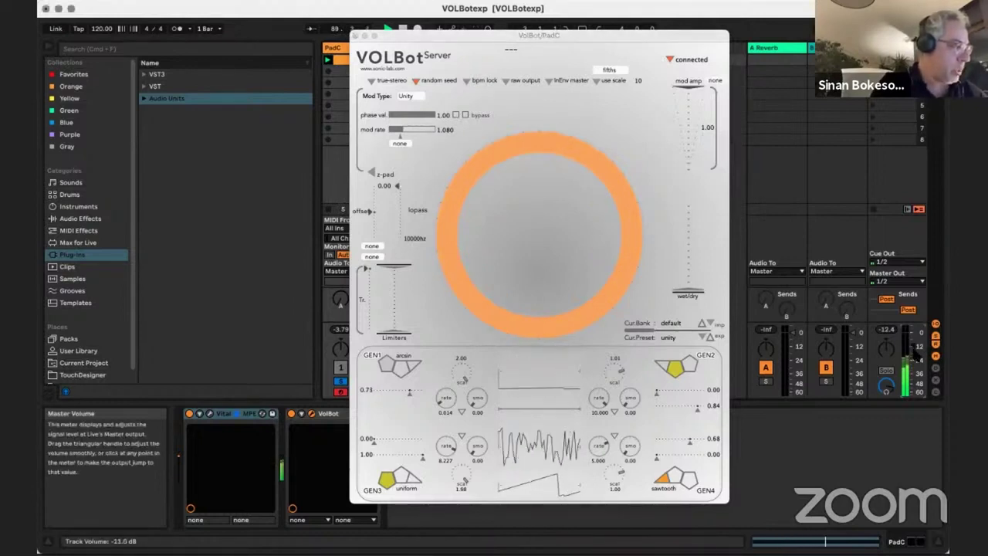
left_click(715, 81)
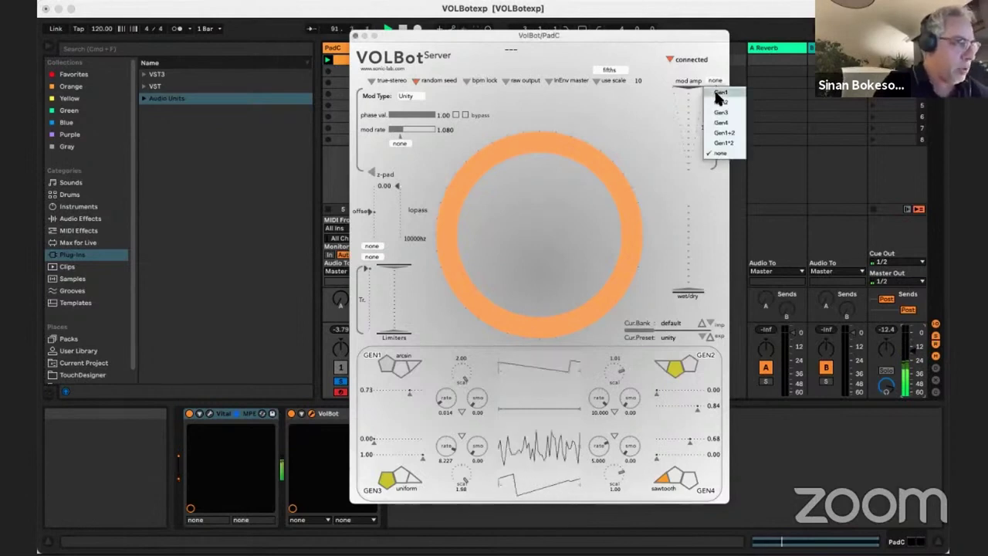
left_click(717, 94)
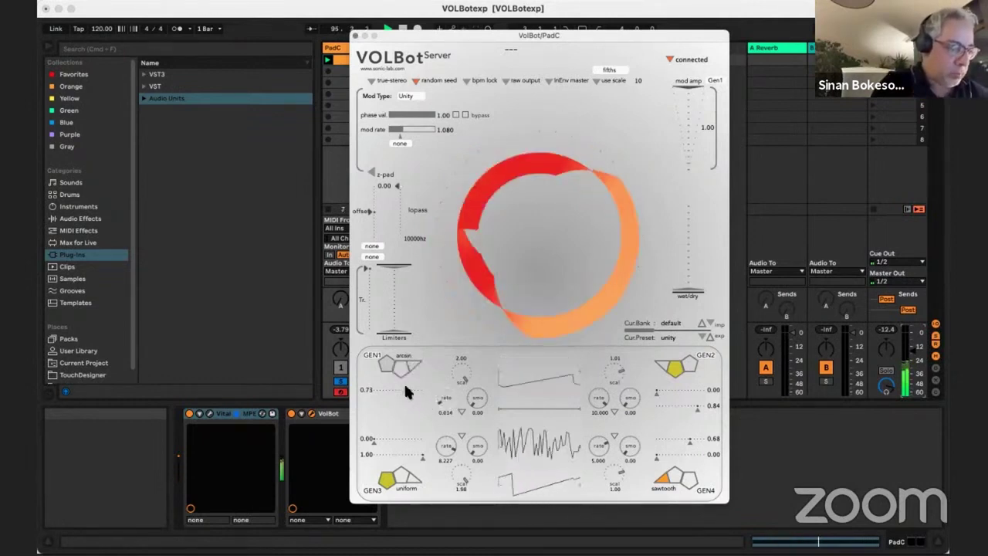
Sweep Gen1's level from zero to maximum, then speed its rate up and back down.
left_click_drag(405, 389, 362, 390)
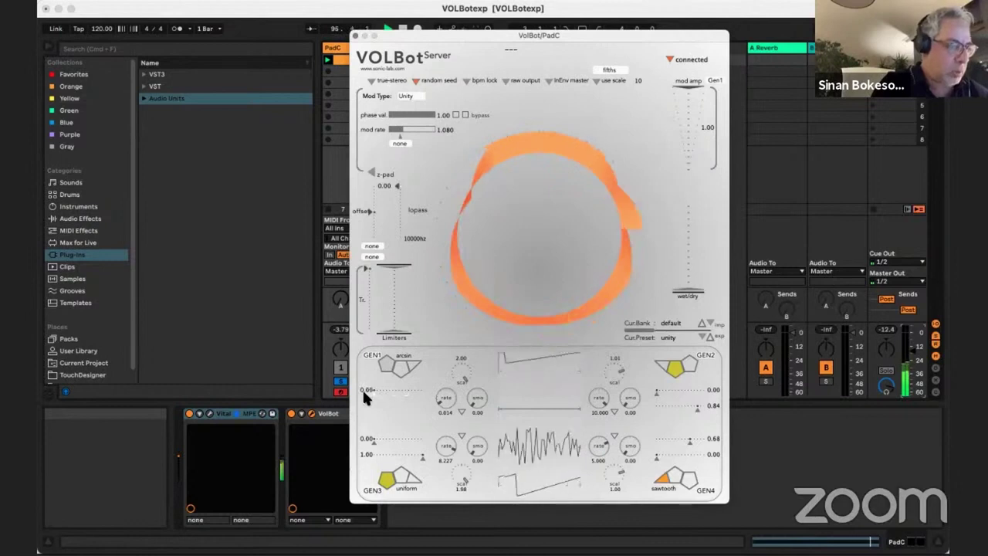
mouse_move(399, 390)
left_mouse_down()
mouse_move(430, 389)
mouse_move(445, 287)
left_mouse_up()
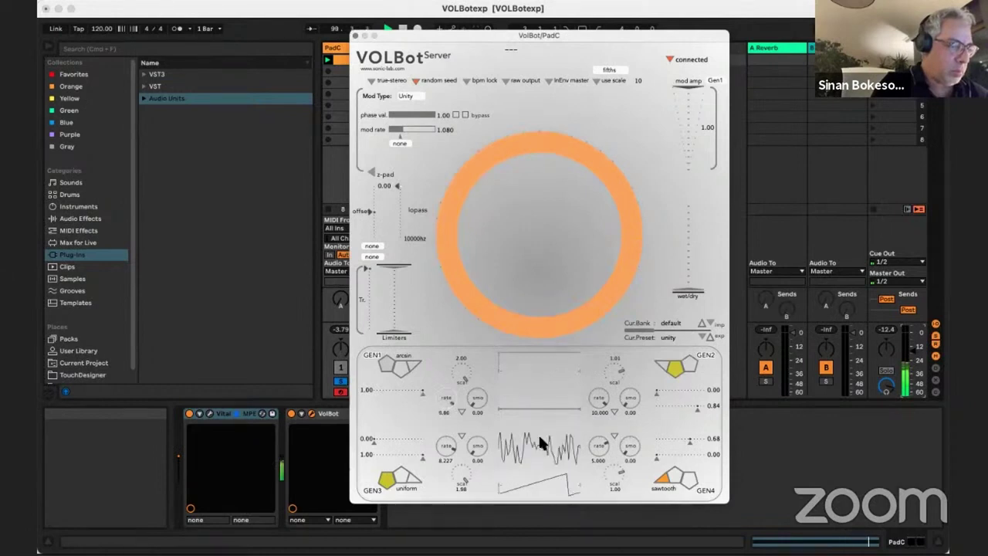
left_click_drag(445, 400, 378, 390)
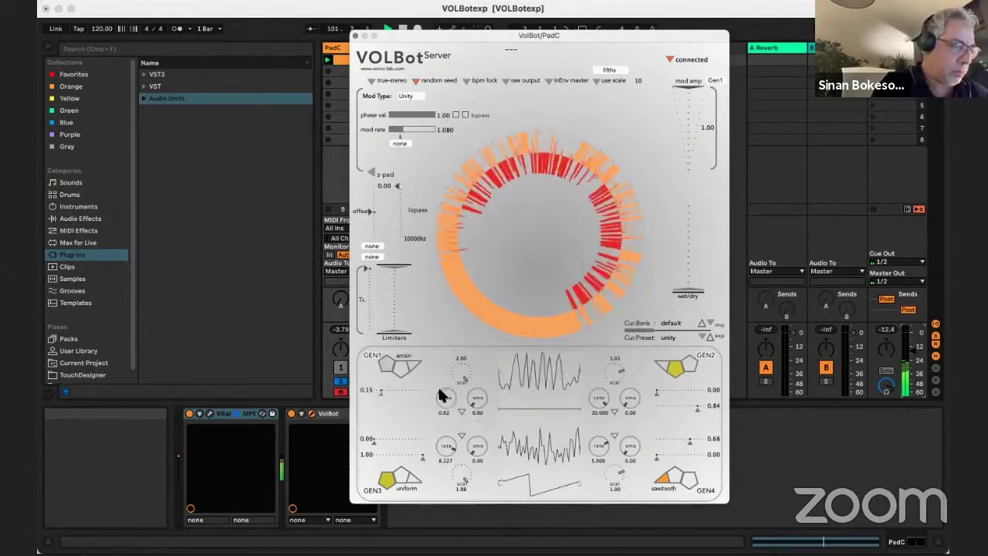
left_click_drag(442, 397, 411, 407)
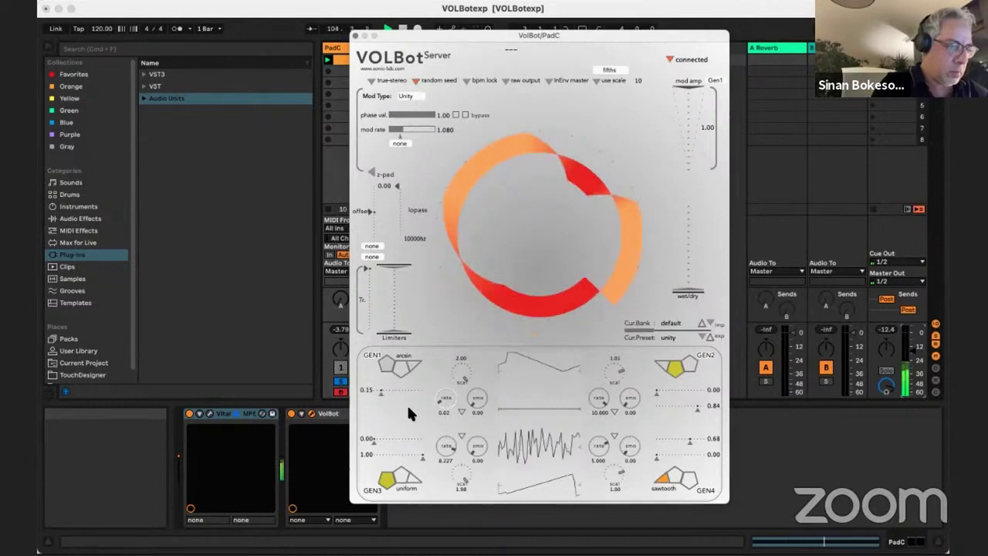
Remove the mod amp modulation and switch VOLBot's modulation type to Sine.
left_click(713, 80)
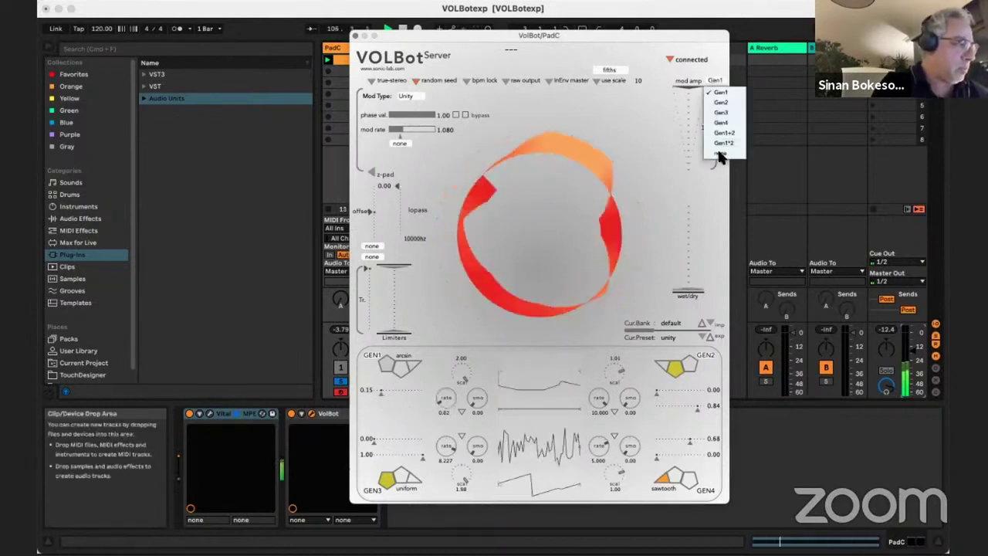
left_click(721, 156)
left_click(406, 96)
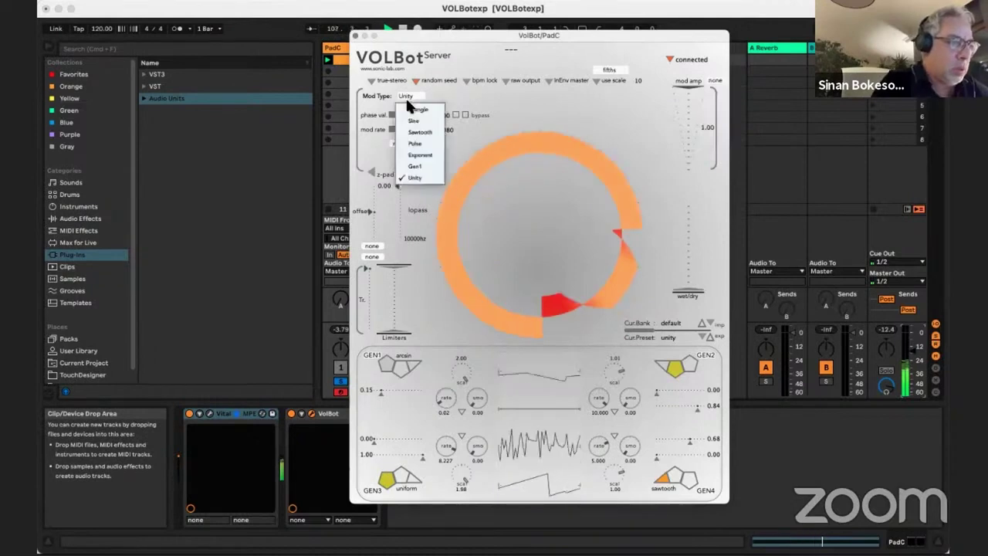
left_click(412, 118)
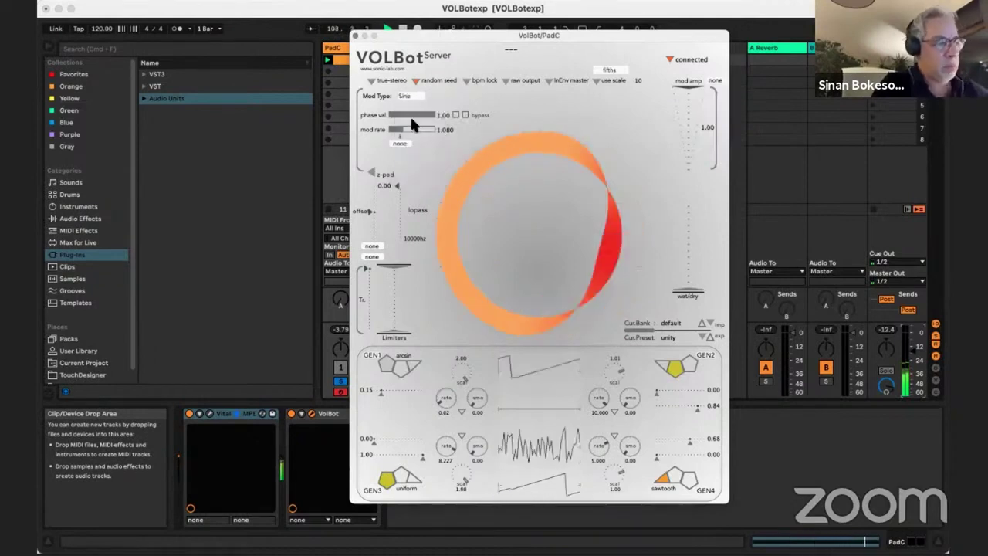
Raise VOLBot's mod rate and make Gen1 modulate it.
mouse_move(408, 128)
left_mouse_down()
mouse_move(423, 128)
mouse_move(406, 127)
mouse_move(398, 144)
left_mouse_up()
left_click(398, 143)
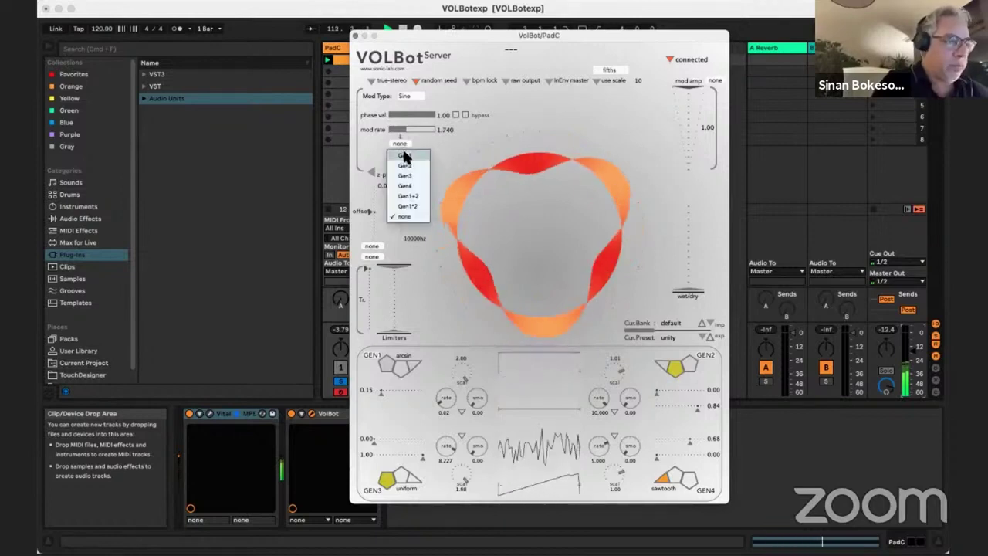
key("Return")
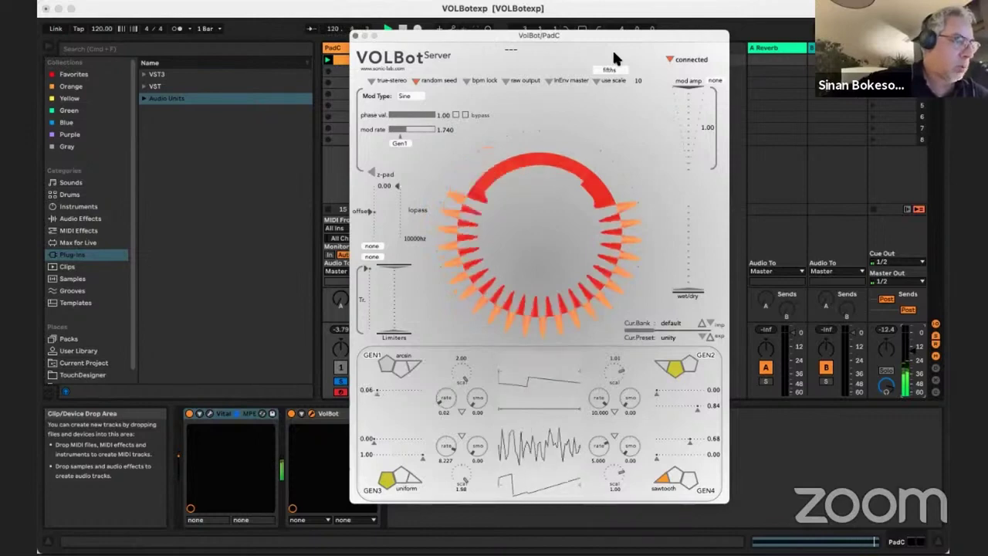
left_click_drag(676, 35, 682, 45)
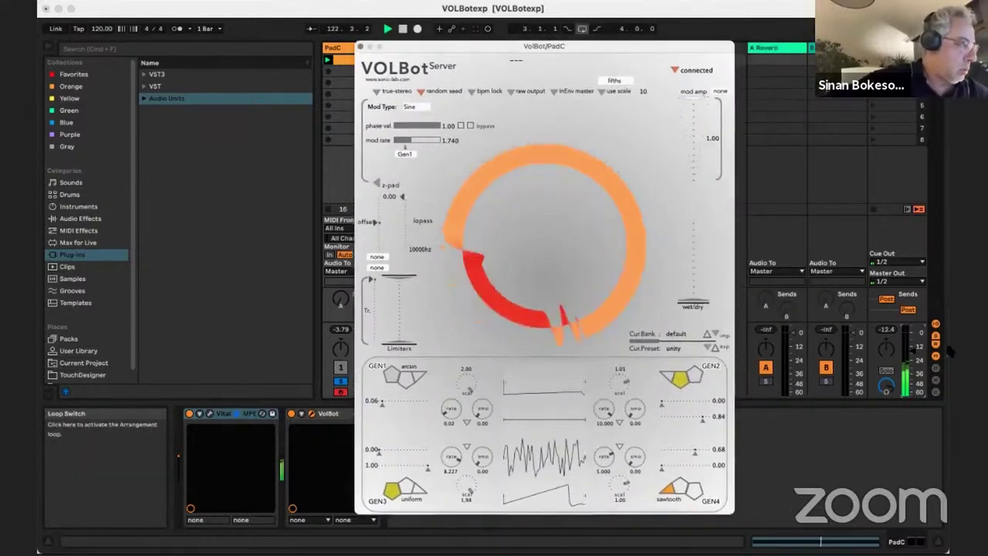
Unsolo track 1 so all tracks play and raise the master volume about 2 dB.
left_click(911, 355)
left_click_drag(451, 48, 630, 44)
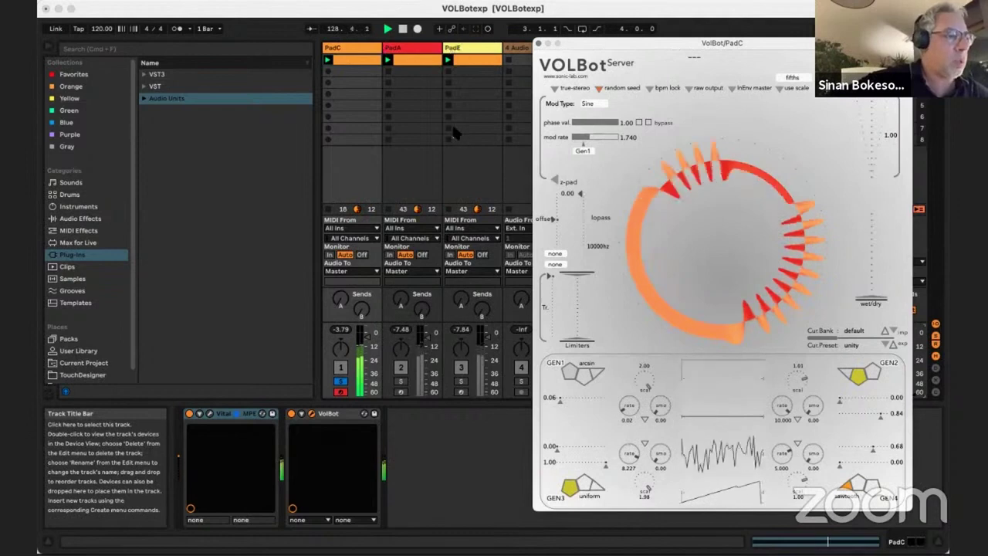
left_click(338, 381)
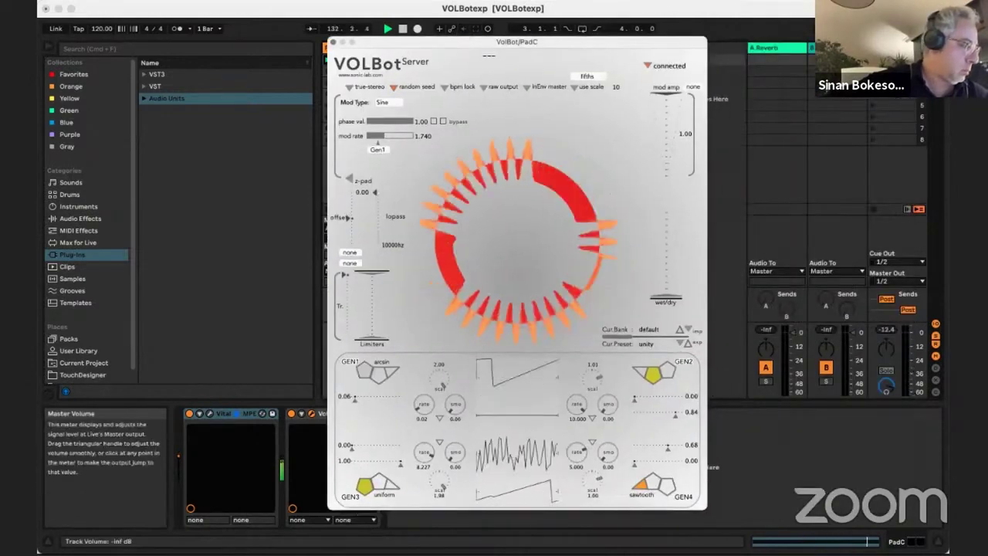
left_click_drag(912, 353, 911, 347)
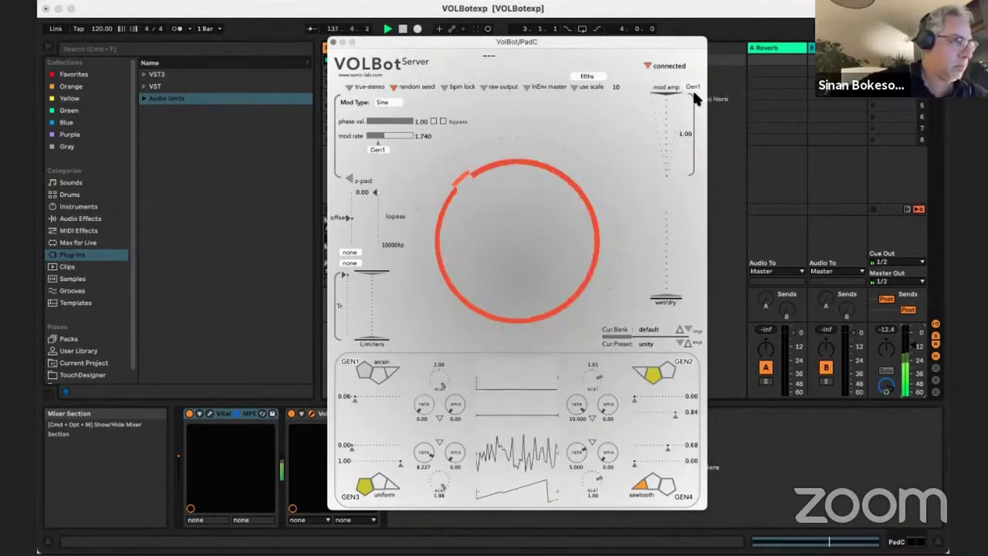
Set VOLBot's modulation type back to Unity.
left_click(392, 102)
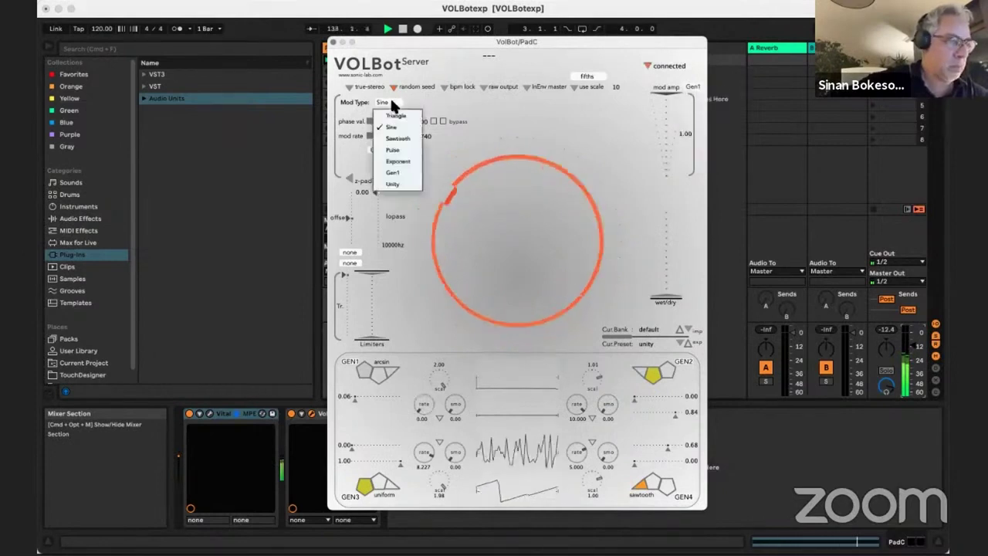
left_click(392, 183)
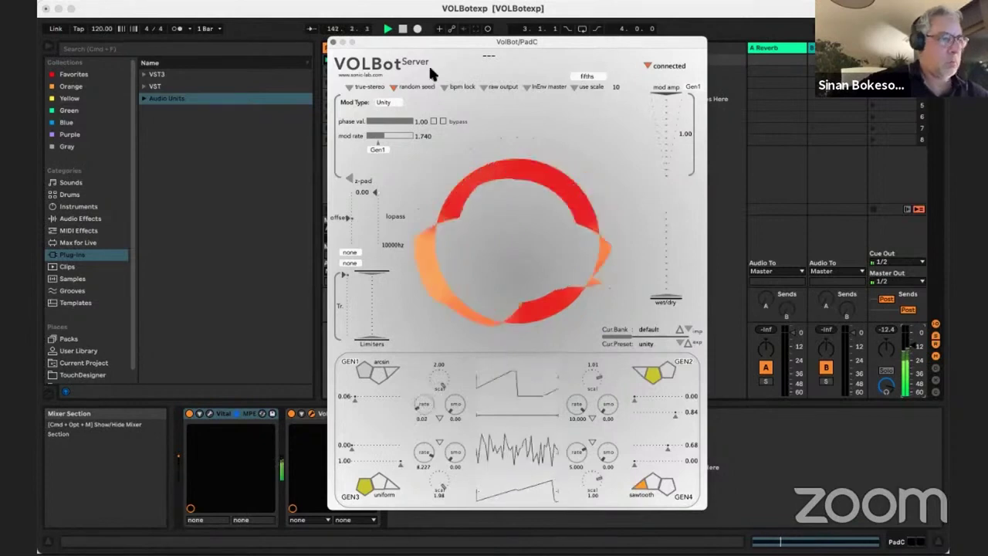
left_click_drag(633, 44, 787, 76)
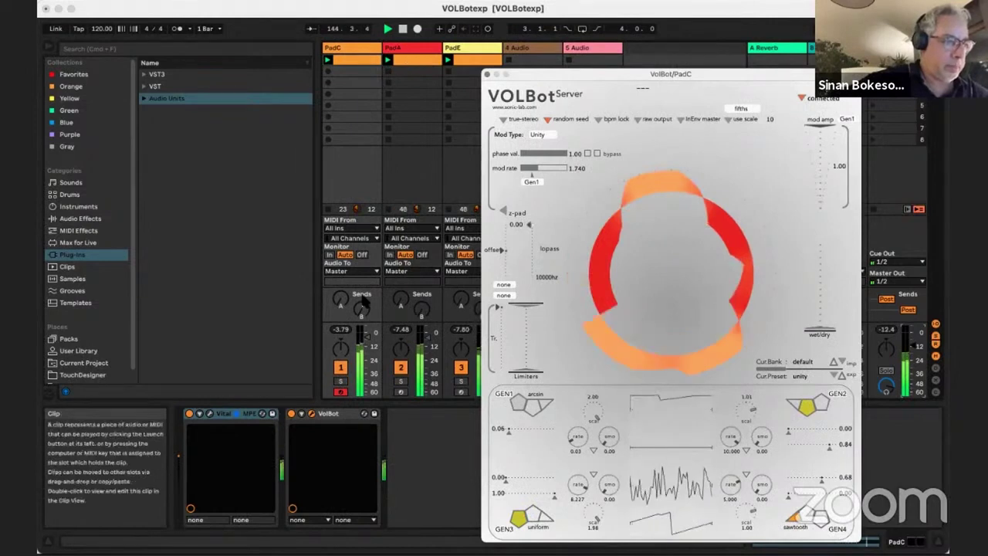
Open the VOLBot Client displays for the PadA and PadE tracks.
left_click(405, 52)
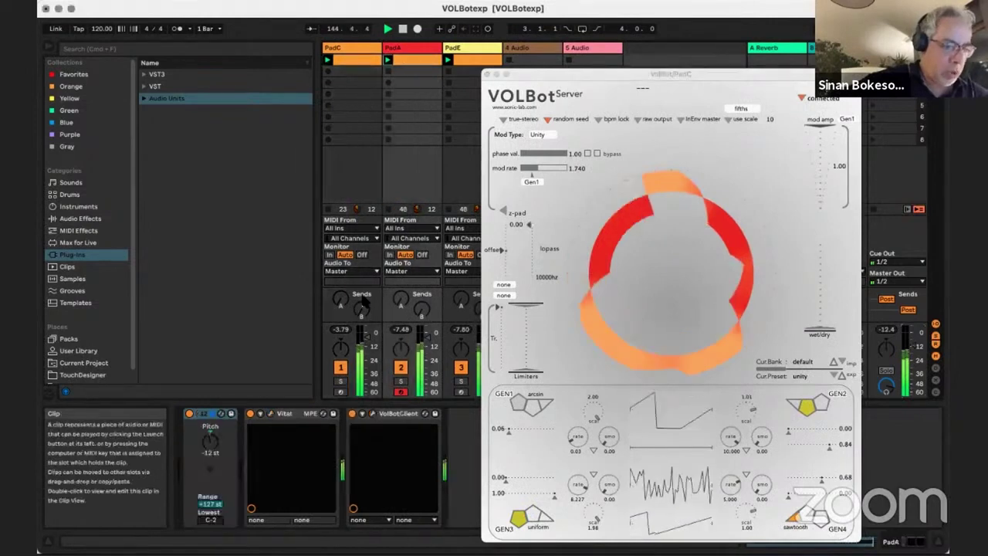
left_click(372, 416)
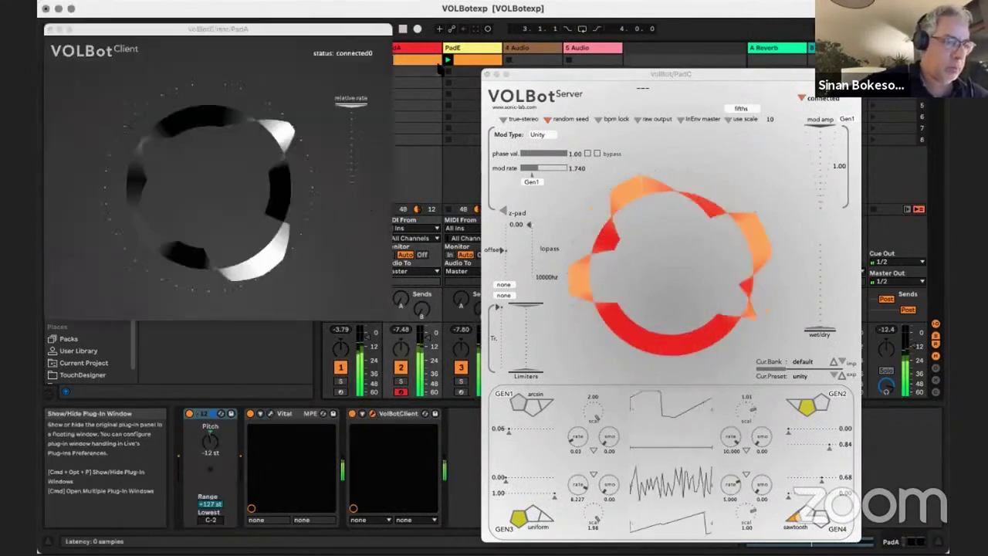
left_click(466, 49)
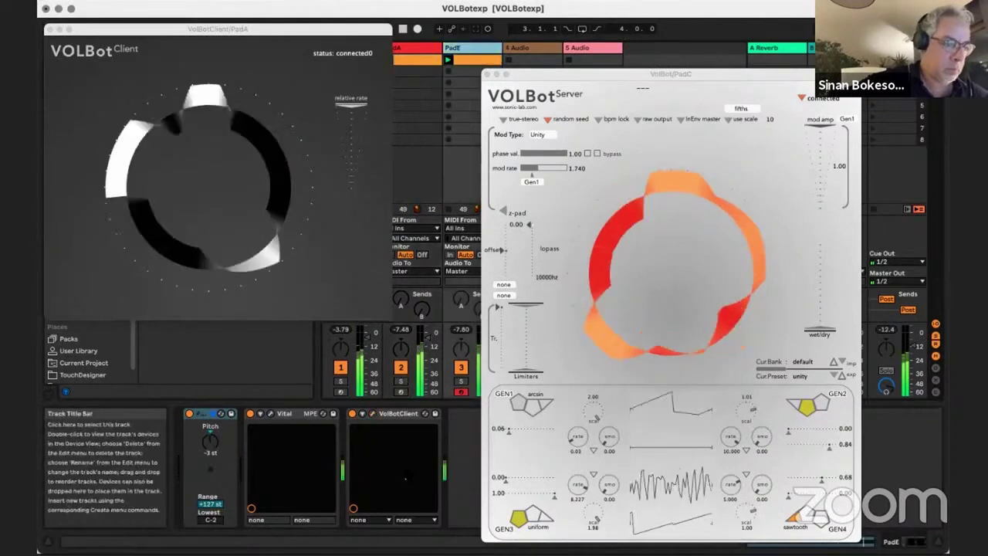
left_click(372, 414)
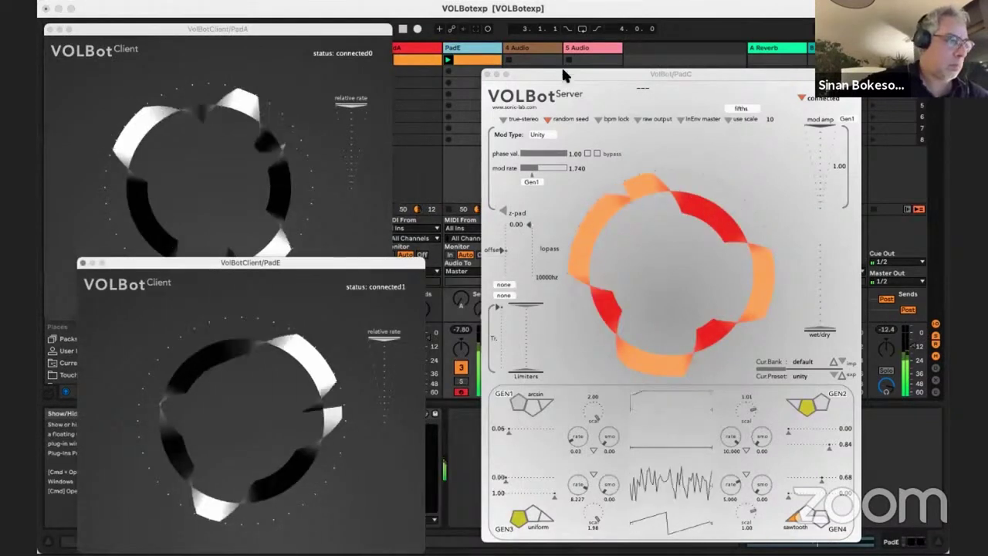
left_click_drag(540, 74, 468, 37)
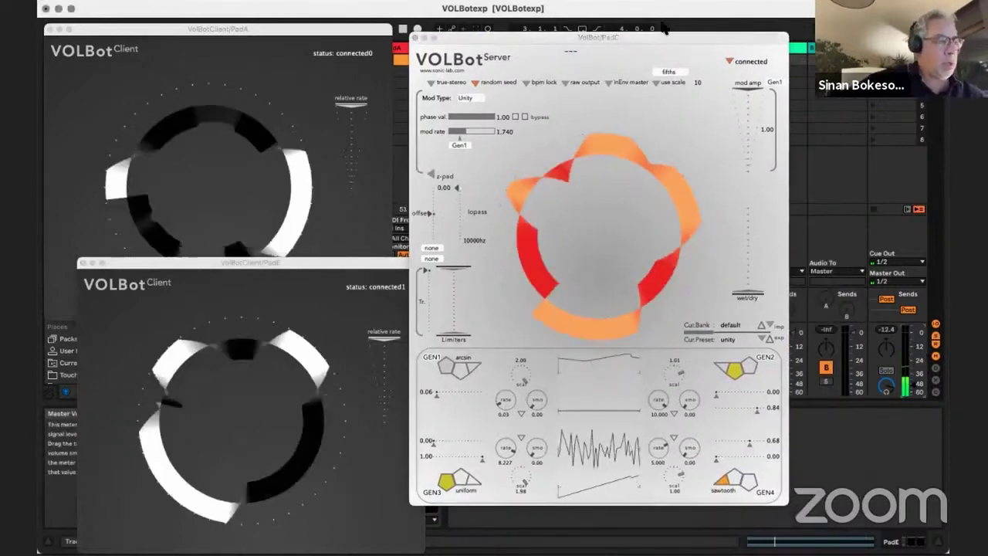
left_click(600, 51)
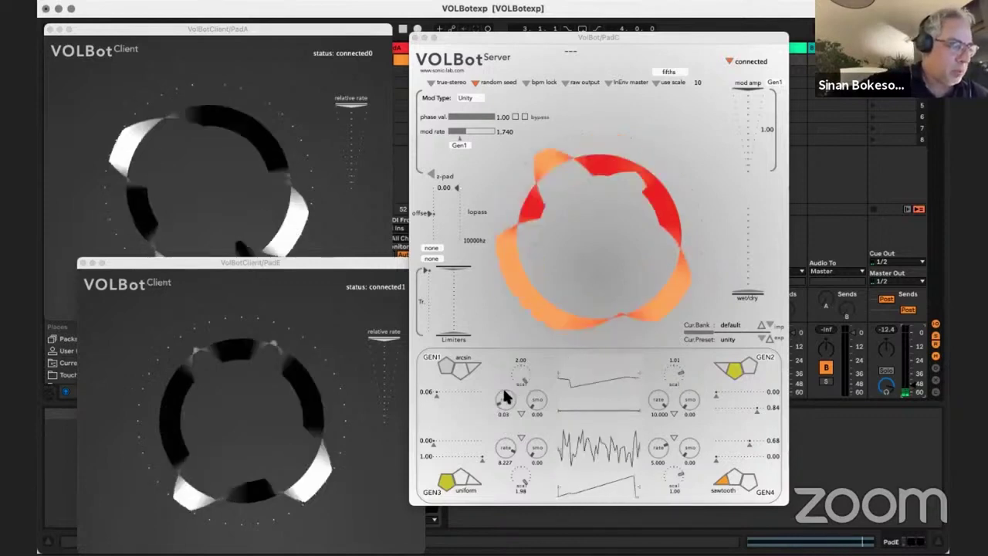
Briefly speed up GEN1's rate, raise master volume to -2.05, and enable true-stereo server output.
left_click_drag(517, 391, 541, 390)
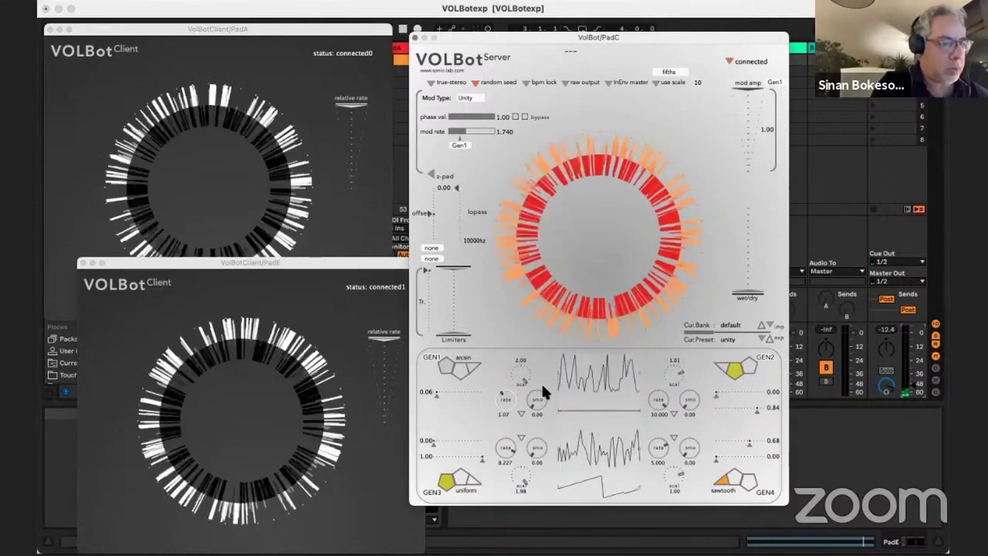
left_click_drag(539, 381, 498, 379)
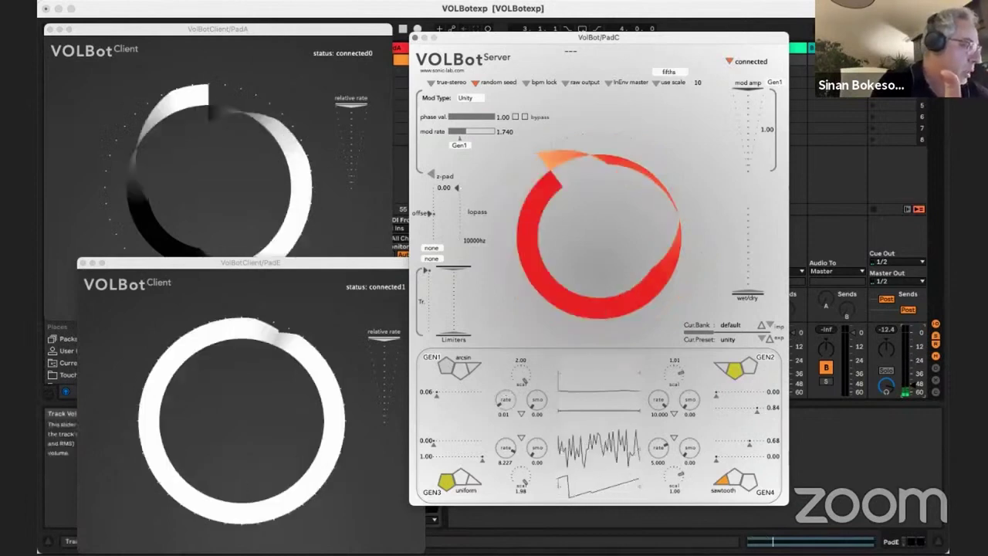
left_click_drag(910, 386, 911, 350)
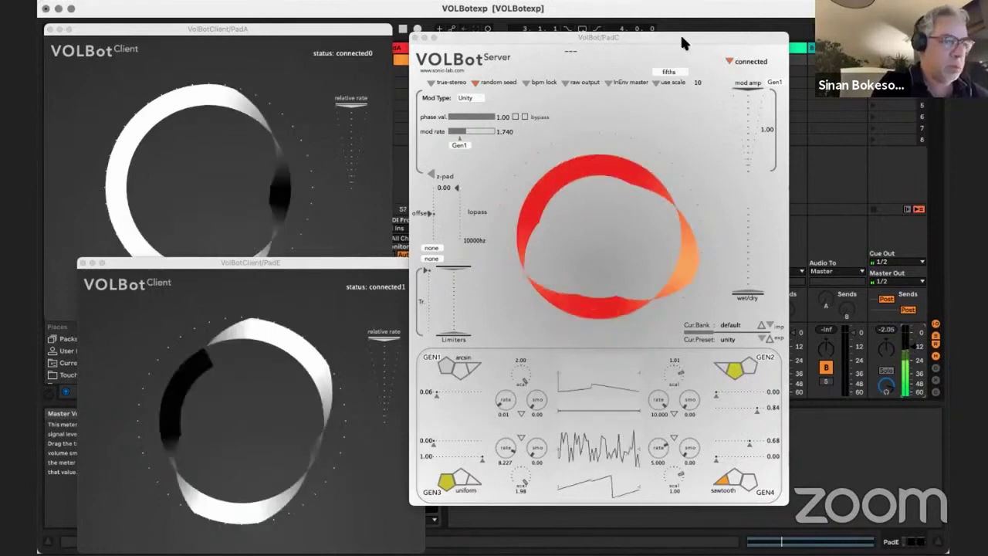
left_click(432, 83)
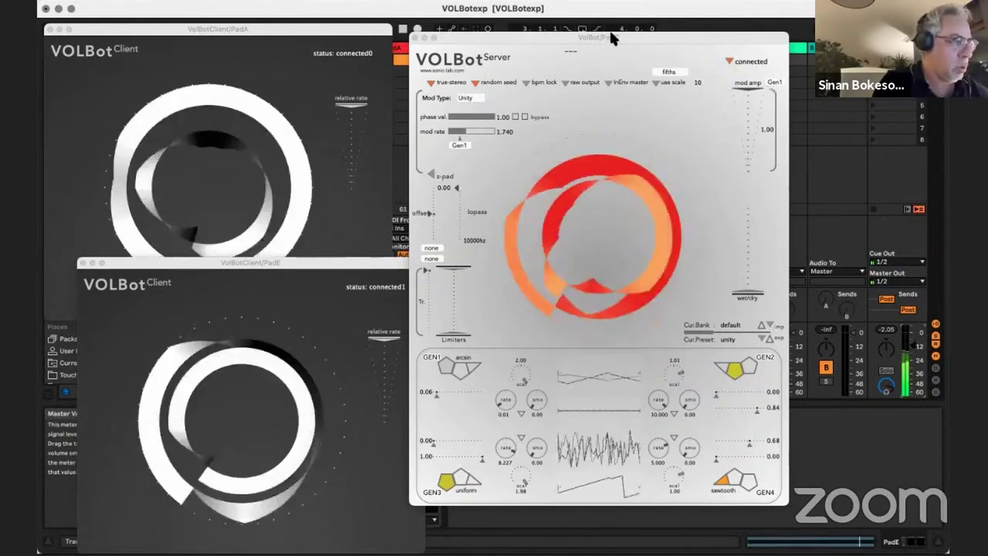
left_click_drag(607, 37, 509, 33)
Load the waves preset and vary GEN1's rate between about 5.94, 7.21, near-stop and 6.76.
left_click(660, 326)
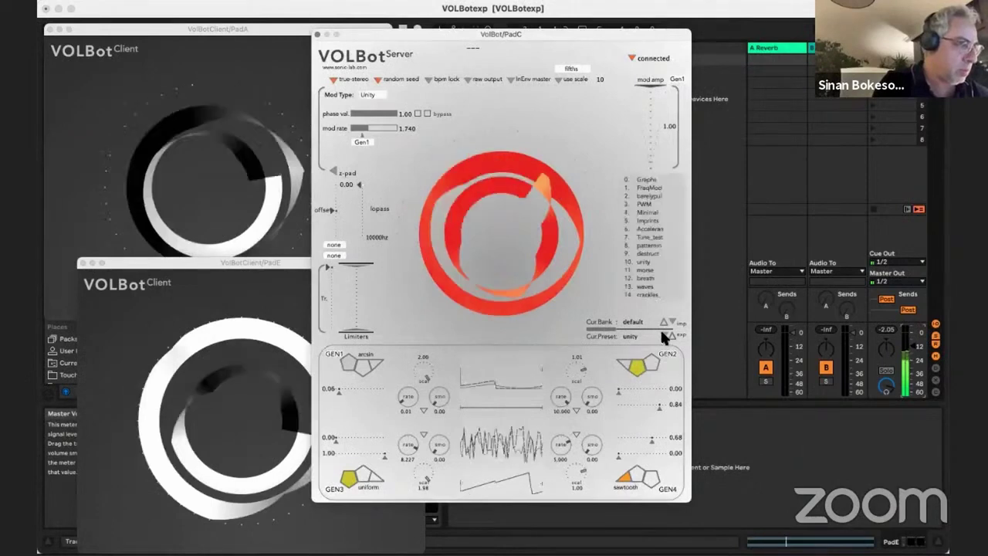
left_click(645, 287)
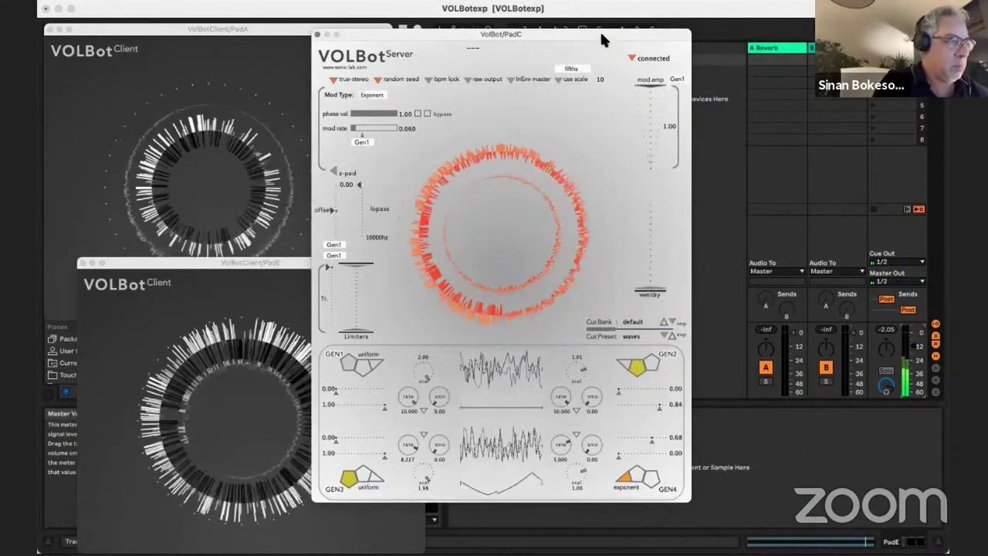
left_click_drag(599, 29, 639, 31)
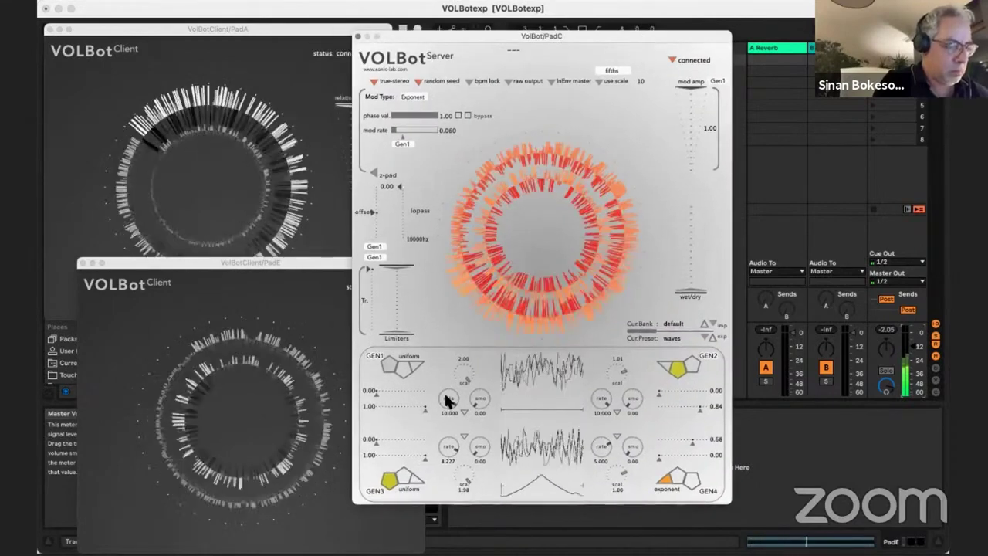
left_click_drag(443, 399, 415, 444)
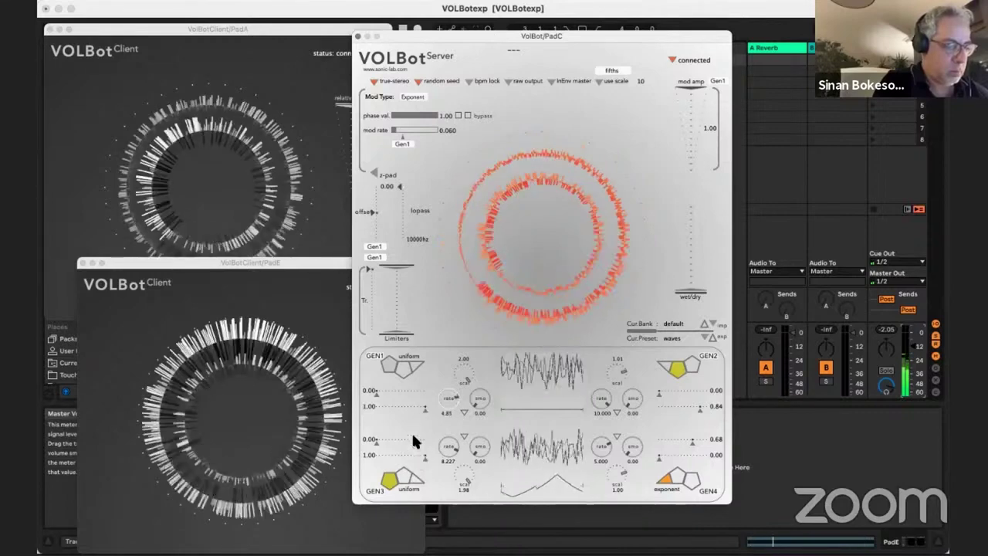
mouse_move(430, 437)
left_mouse_down()
mouse_move(454, 399)
mouse_move(384, 390)
left_mouse_up()
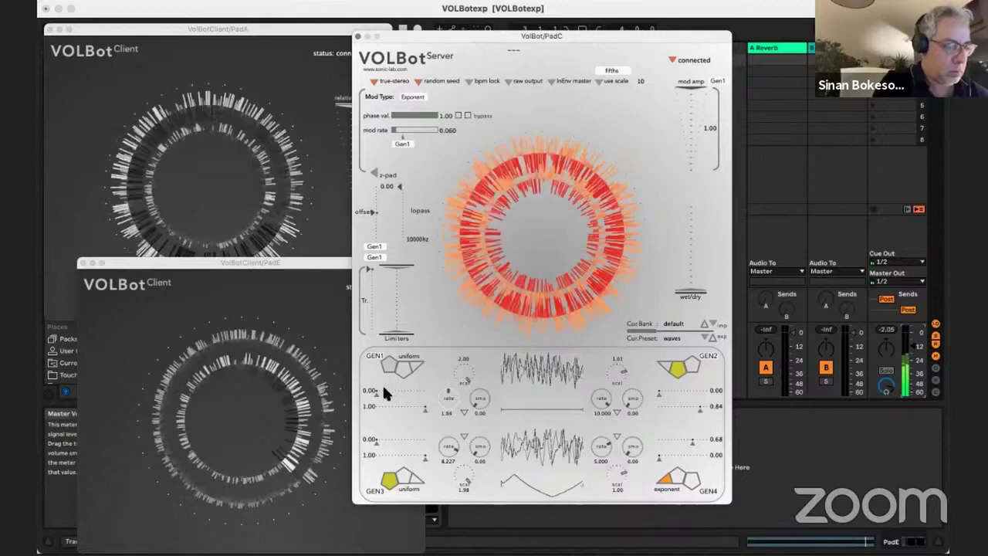
left_click_drag(383, 391, 358, 391)
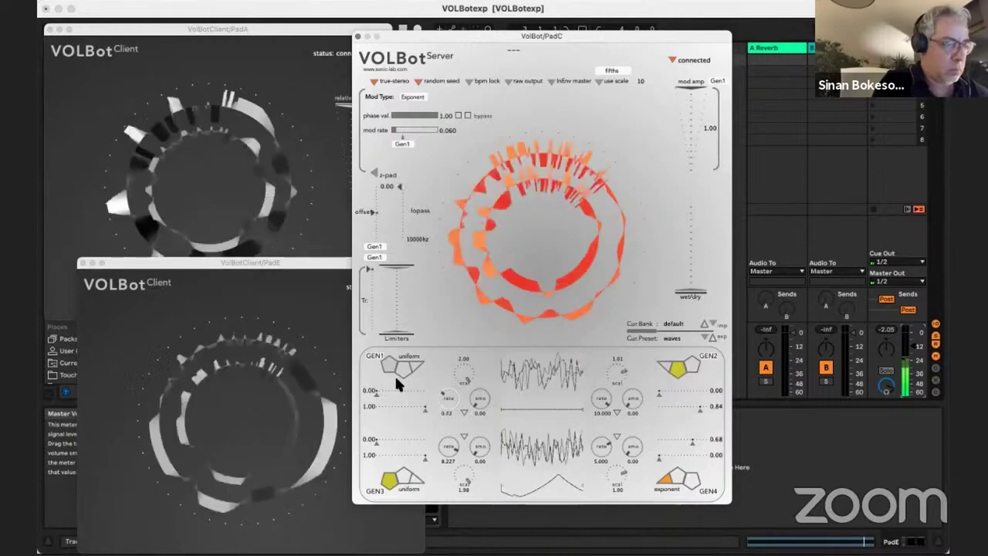
left_click_drag(409, 379, 452, 386)
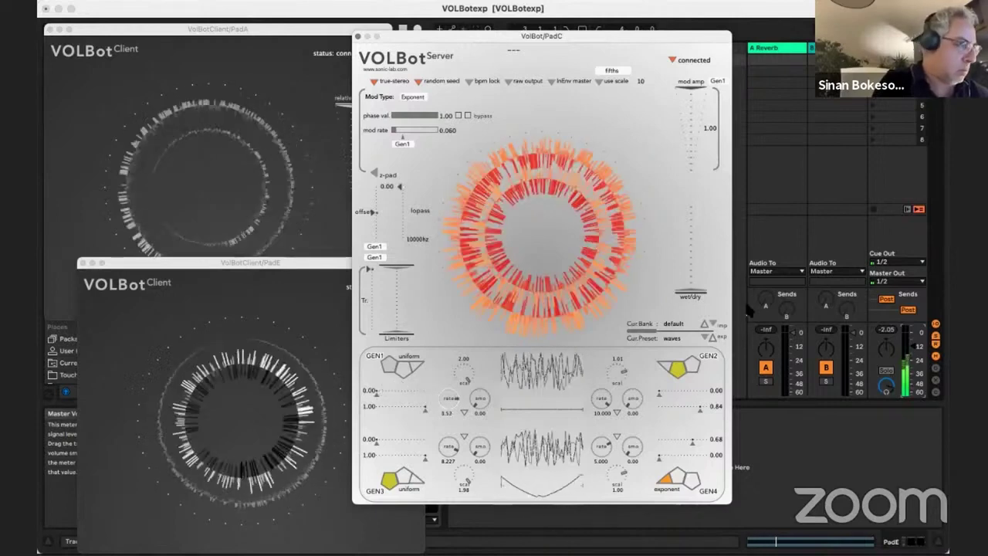
Try the patternin preset, then the imprints preset.
left_click(702, 336)
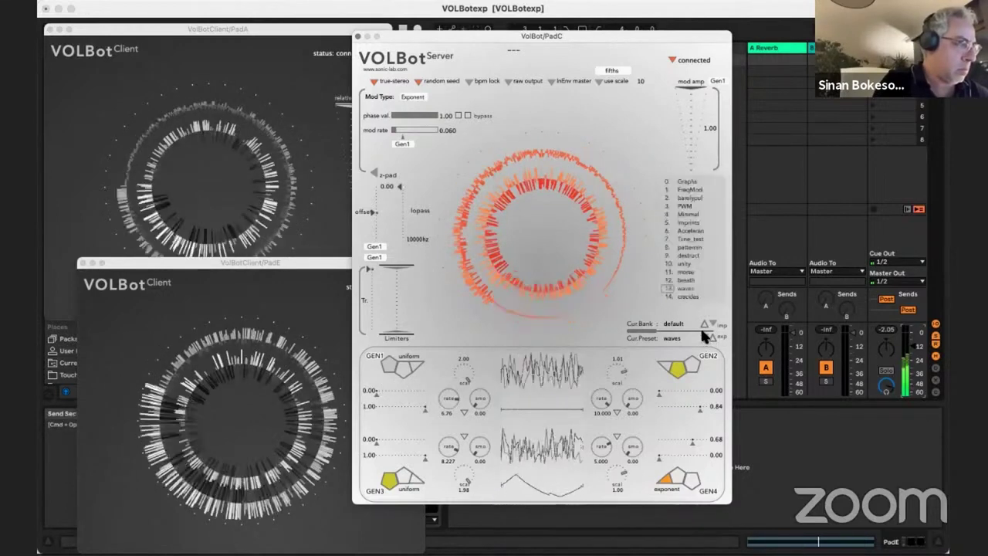
left_click(690, 247)
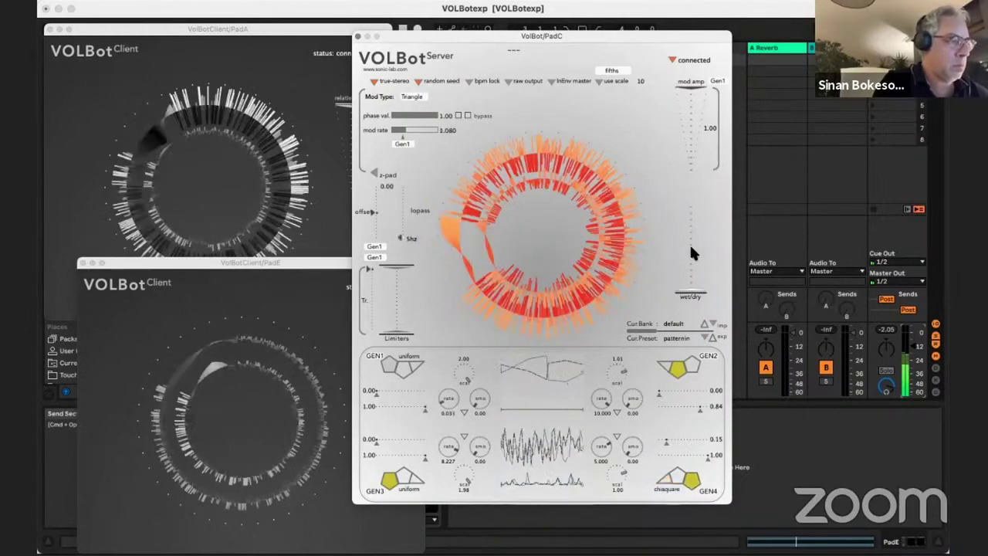
left_click(705, 338)
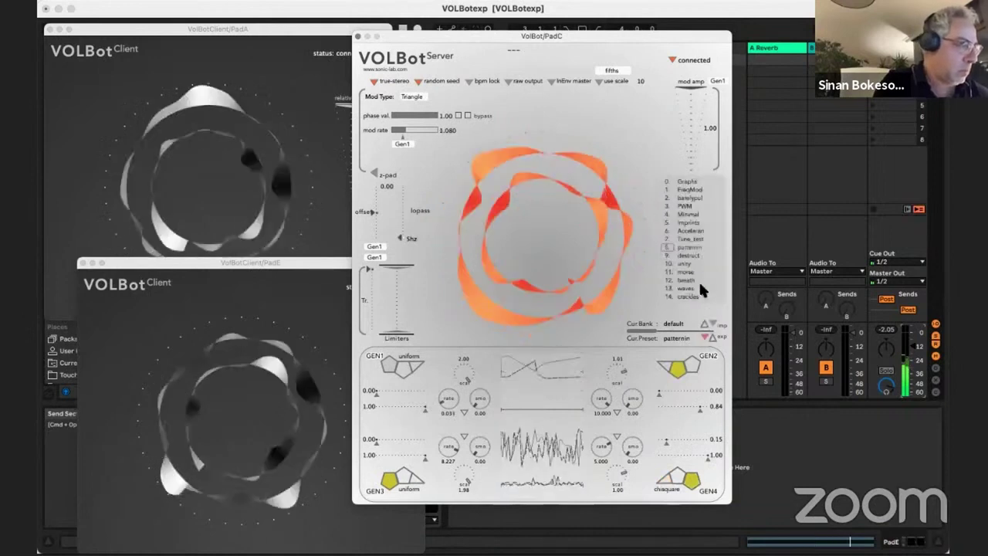
left_click(682, 222)
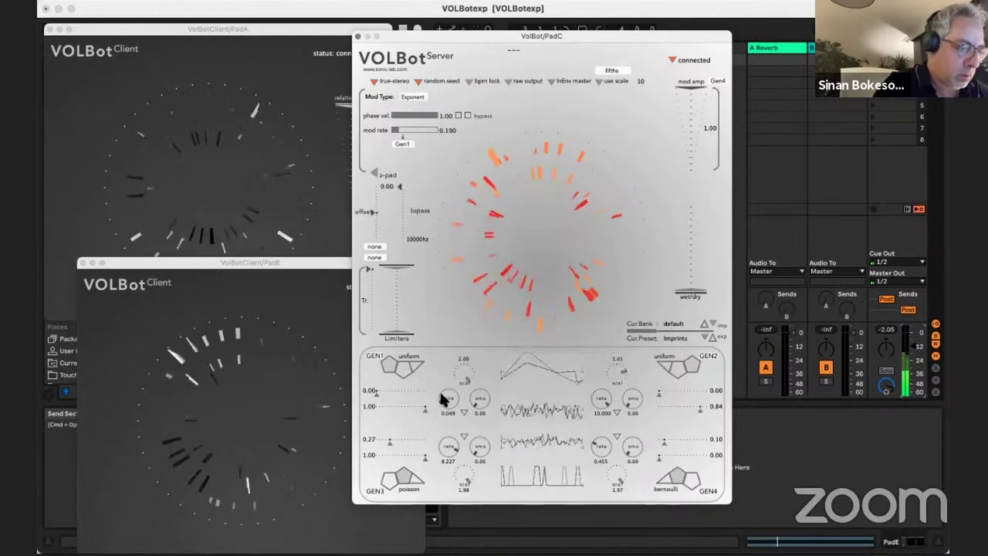
Drop GEN1's rate to 0.00 and select Gen1 as the mod amp source.
left_click_drag(429, 392, 427, 395)
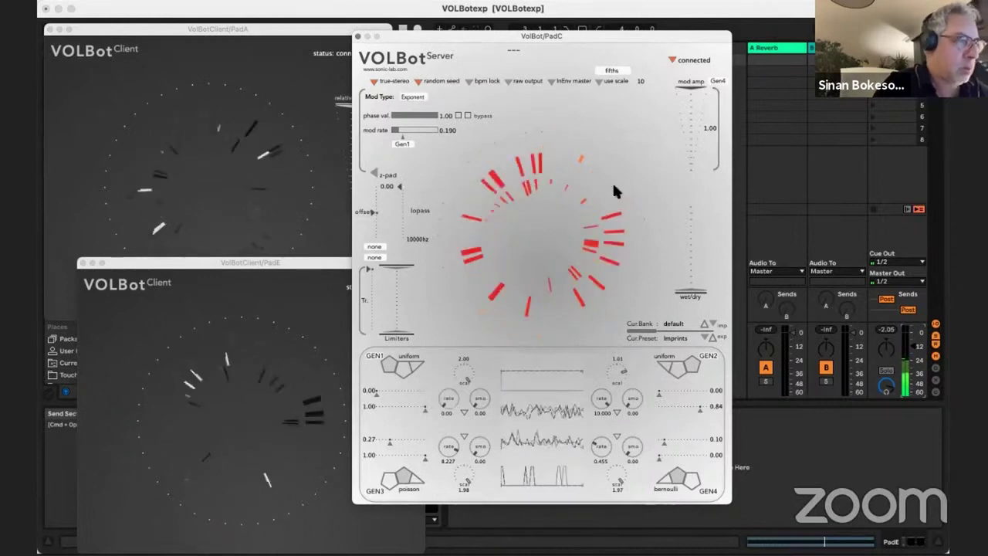
left_click(718, 81)
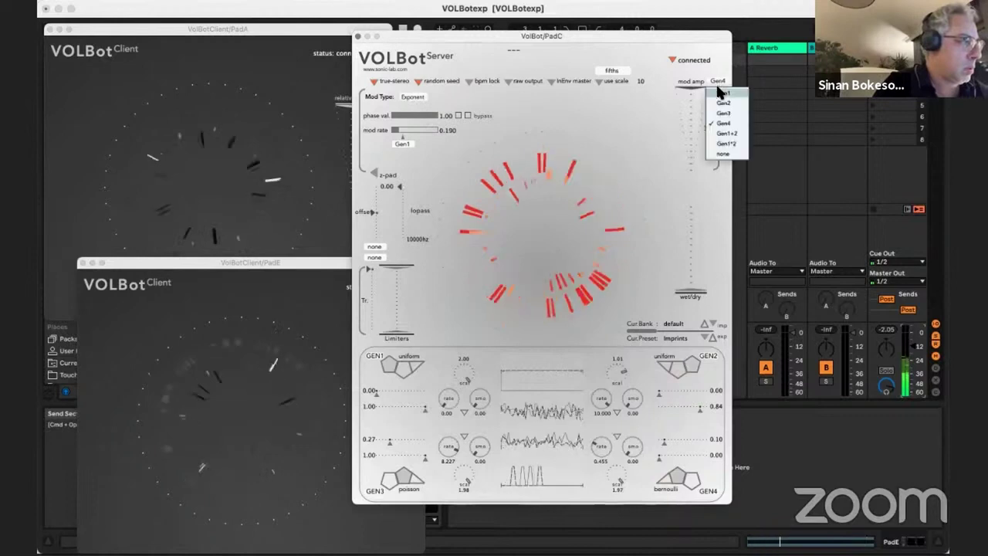
left_click(717, 91)
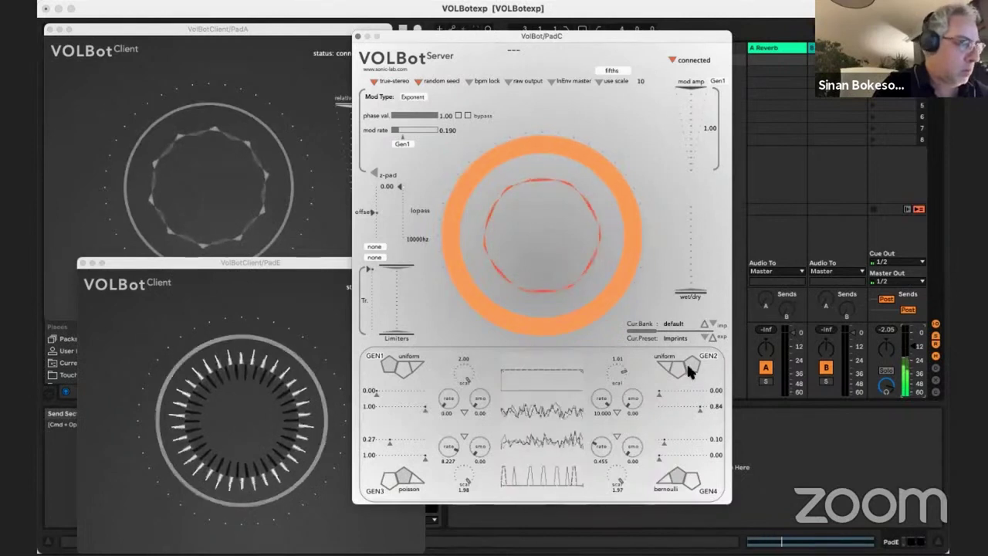
left_click(700, 332)
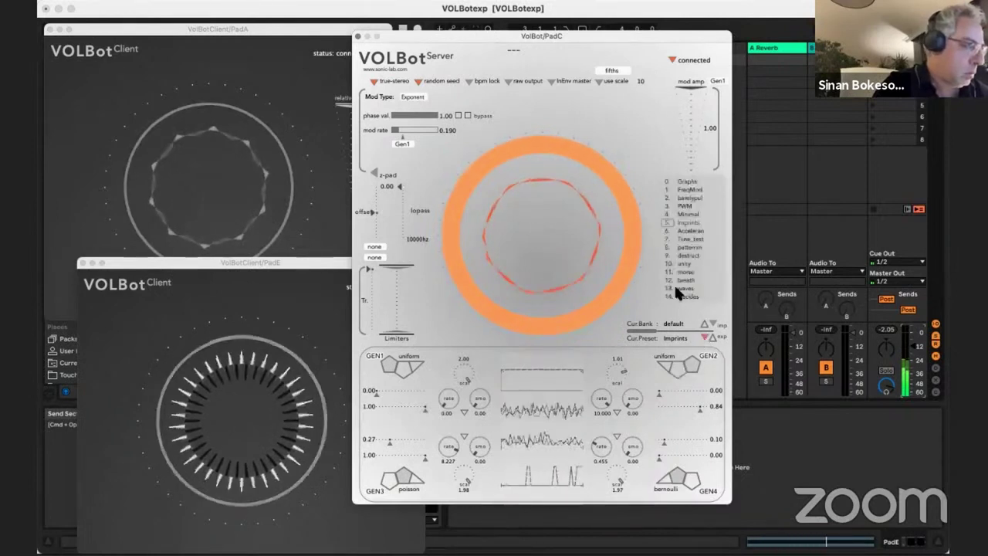
Load the morse preset, put z-pad at 0.50, and push the lowpass cutoff to 10000 Hz.
left_click(682, 275)
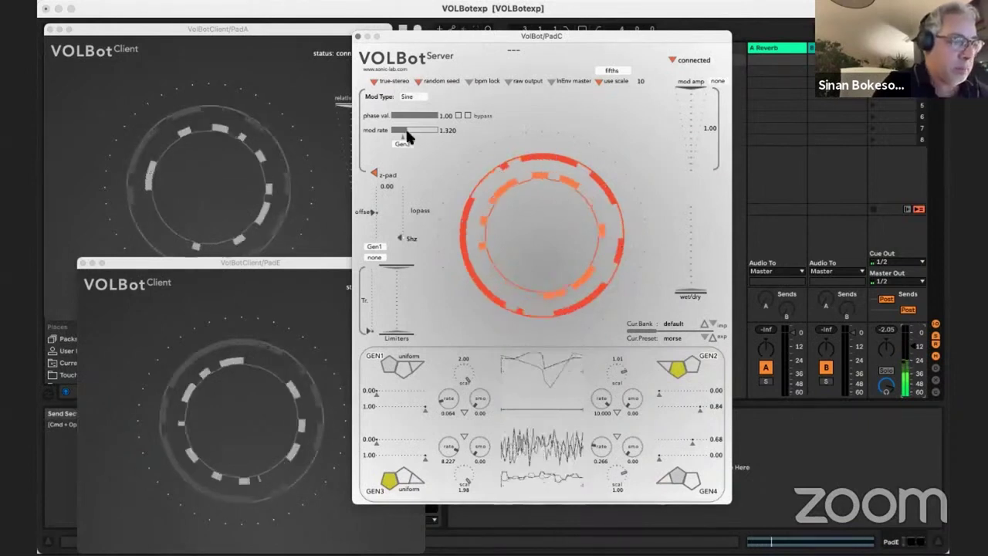
mouse_move(375, 183)
left_mouse_down()
mouse_move(373, 176)
mouse_move(373, 228)
mouse_move(372, 175)
left_mouse_up()
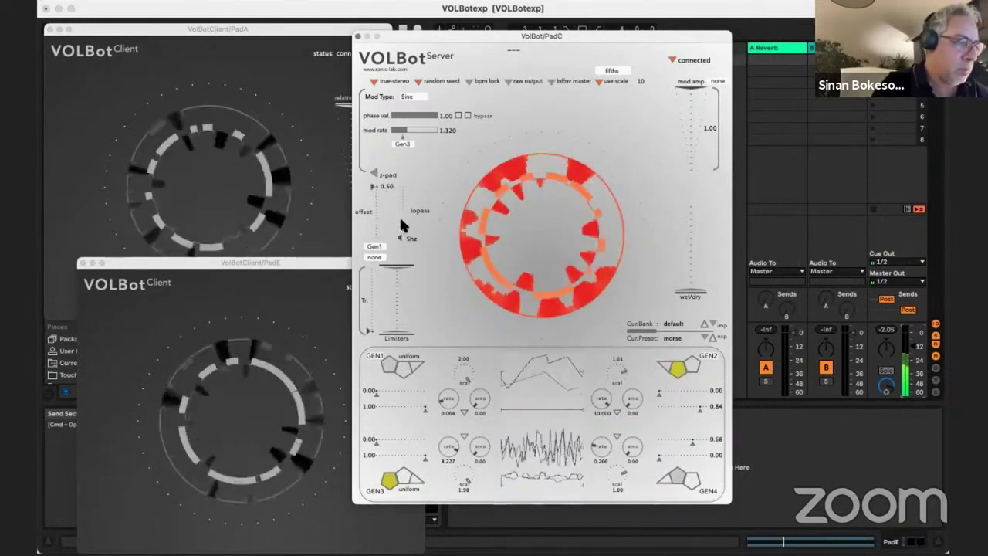
left_click_drag(401, 215, 403, 164)
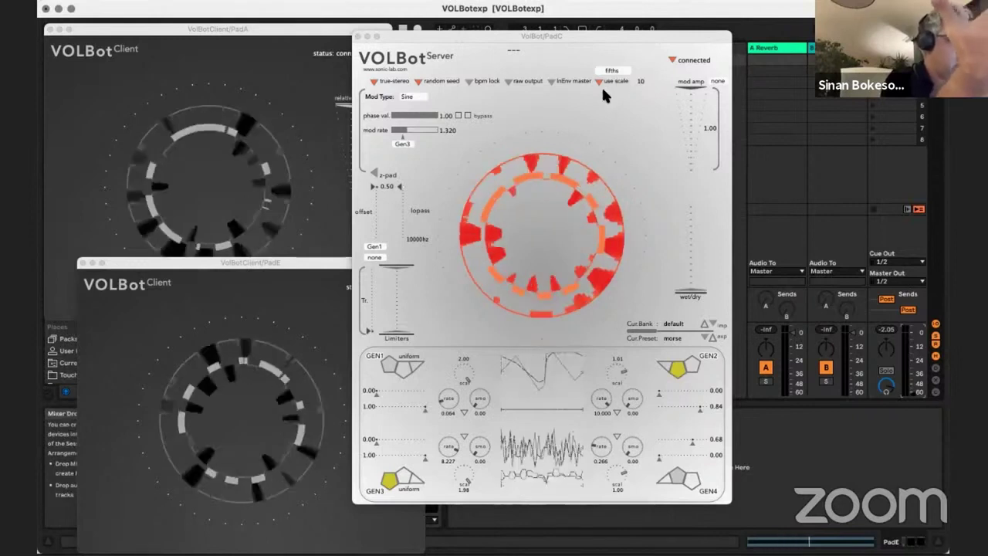
Open the recent PaSSBotexp set, discarding the unsaved VOLBotexp changes.
left_click(133, 28)
left_click(128, 1)
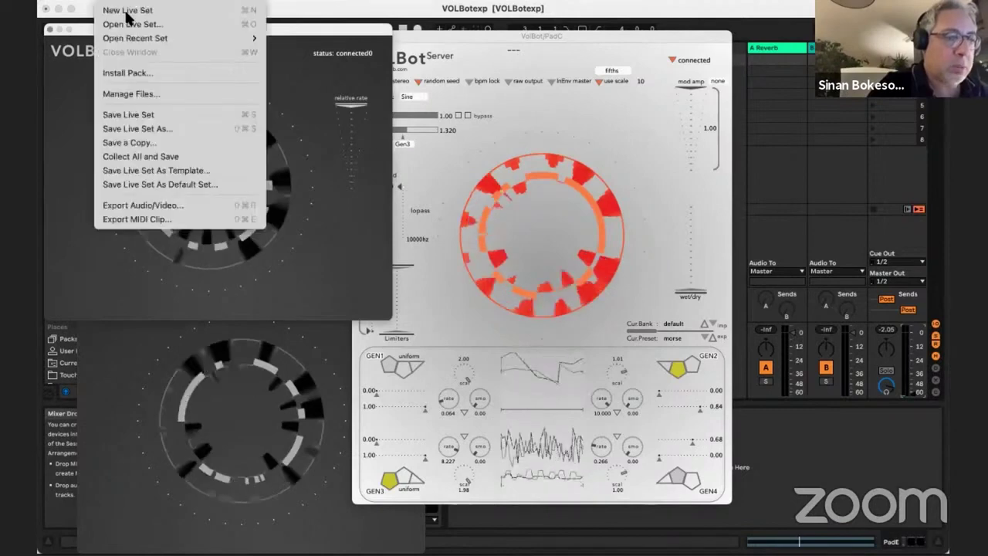
left_click(332, 35)
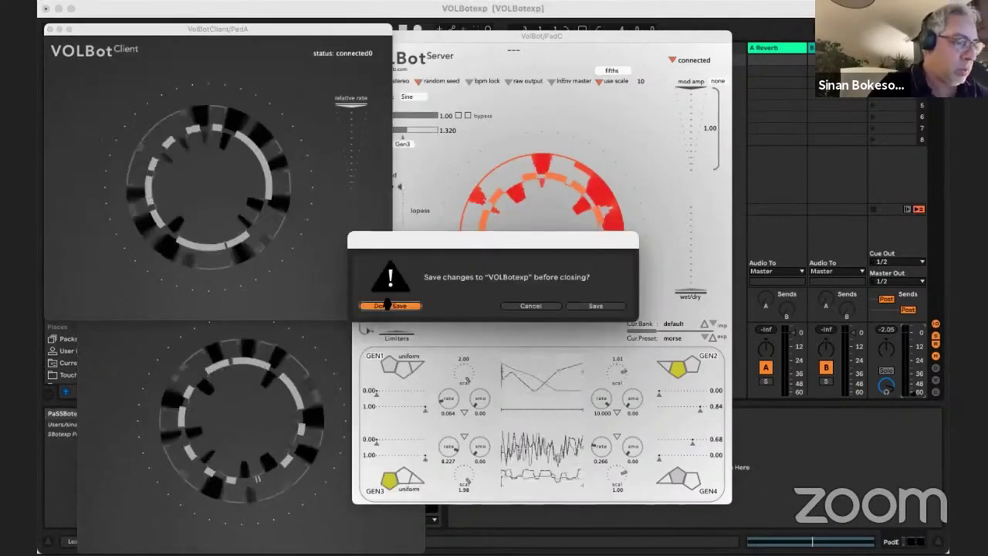
left_click(388, 306)
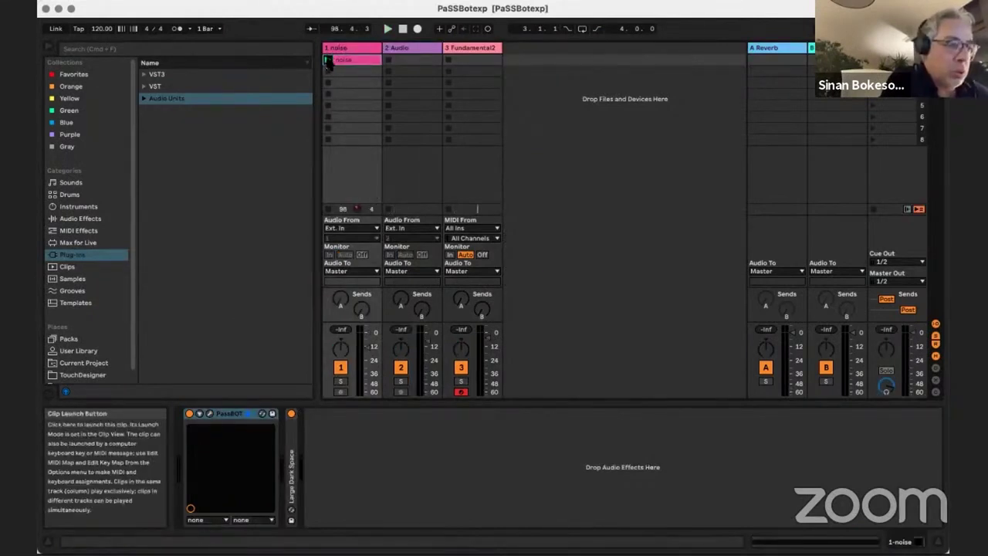
Launch the noise clip and set the PaSSBOT plug-in's filter type to Ladder.
left_click(328, 60)
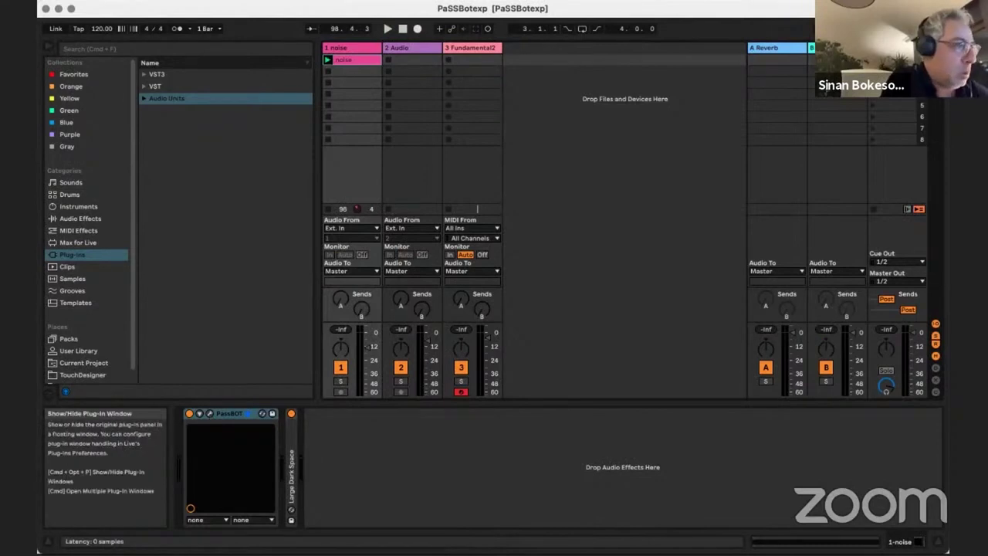
left_click(209, 414)
mouse_move(724, 31)
left_mouse_down()
mouse_move(463, 101)
mouse_move(488, 68)
left_mouse_up()
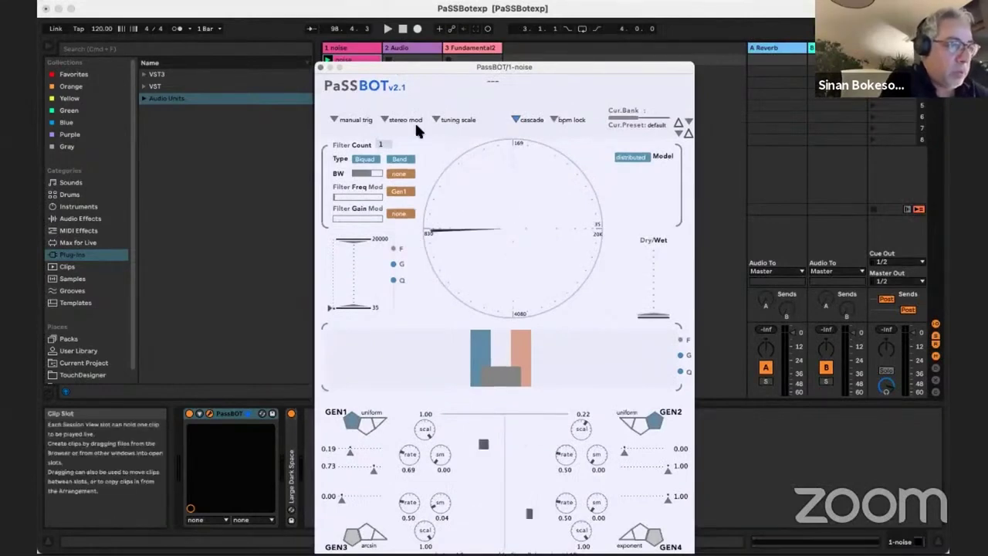
left_click(388, 222)
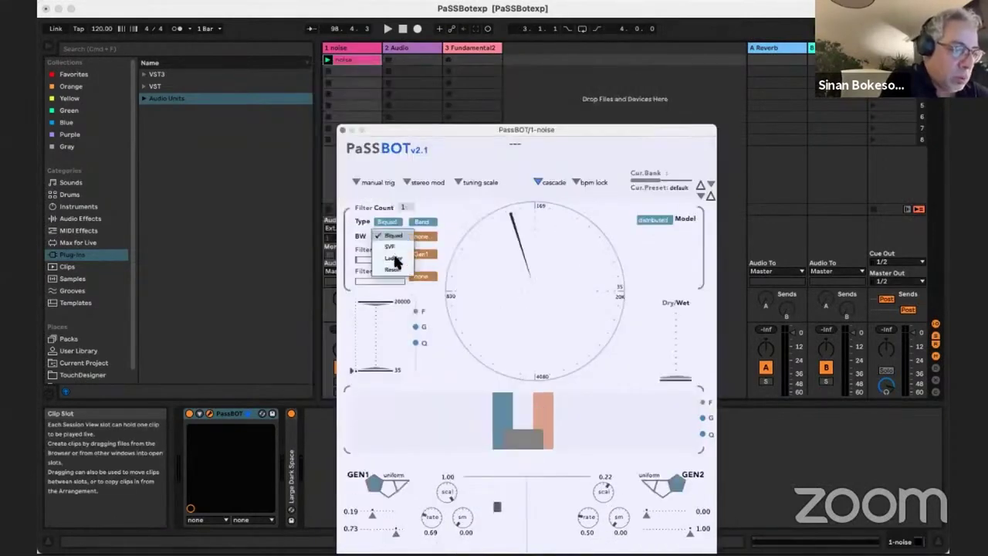
left_click(394, 261)
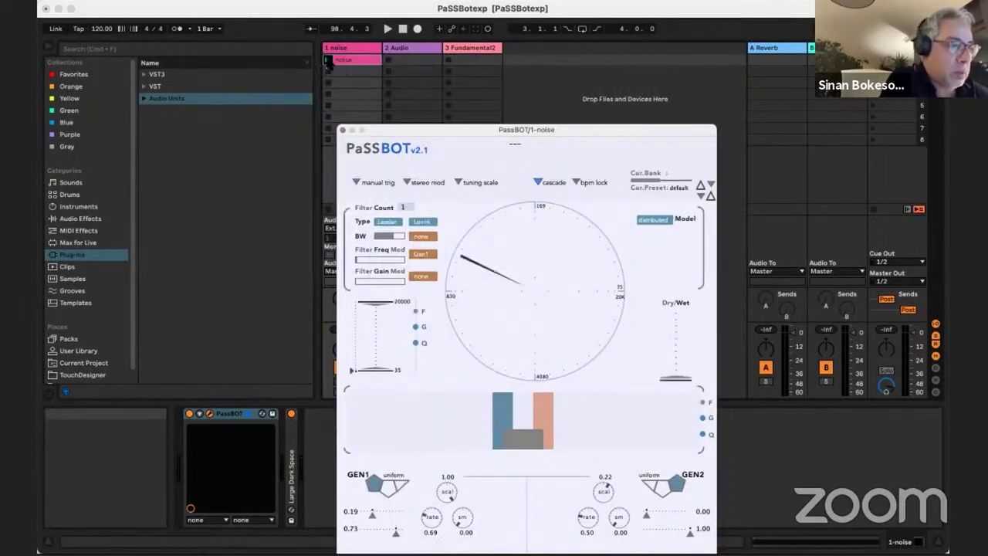
left_click(328, 61)
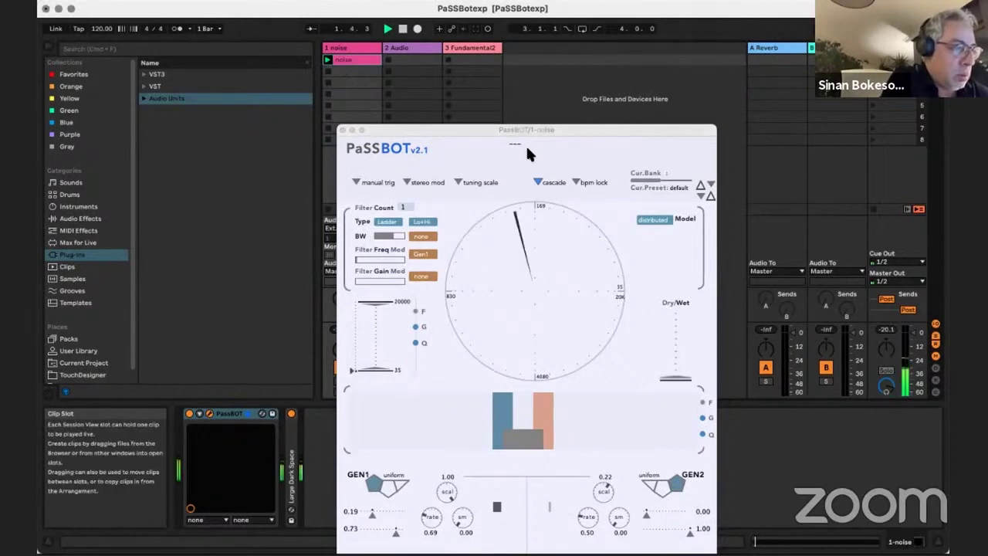
mouse_move(535, 128)
left_mouse_down()
mouse_move(723, 12)
mouse_move(679, 28)
left_mouse_up()
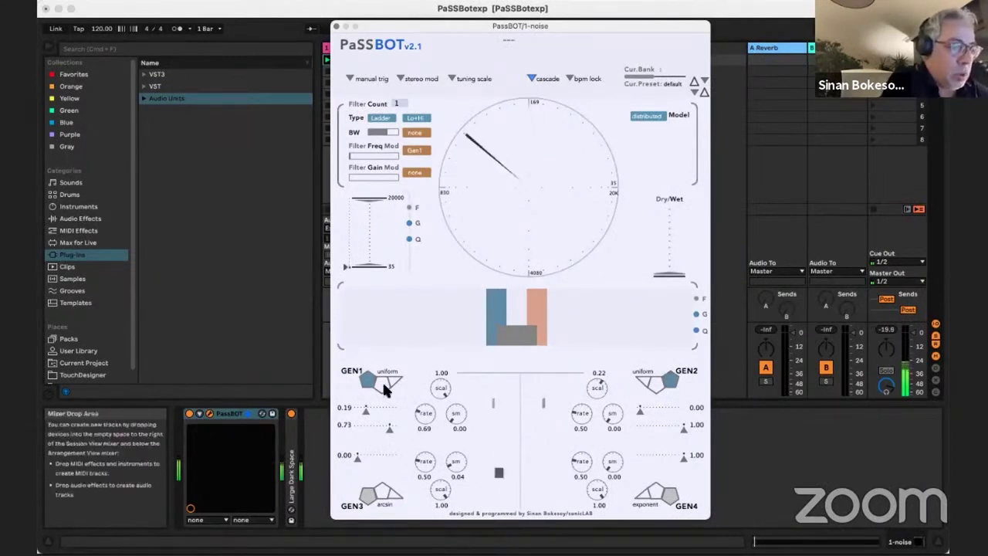
Slow GEN1 to about 0.49, keep Gen1 on filter frequency with reduced depth and 20000 upper limit.
left_click_drag(423, 413, 439, 392)
mouse_move(502, 387)
left_mouse_down()
mouse_move(407, 388)
mouse_move(418, 383)
left_mouse_up()
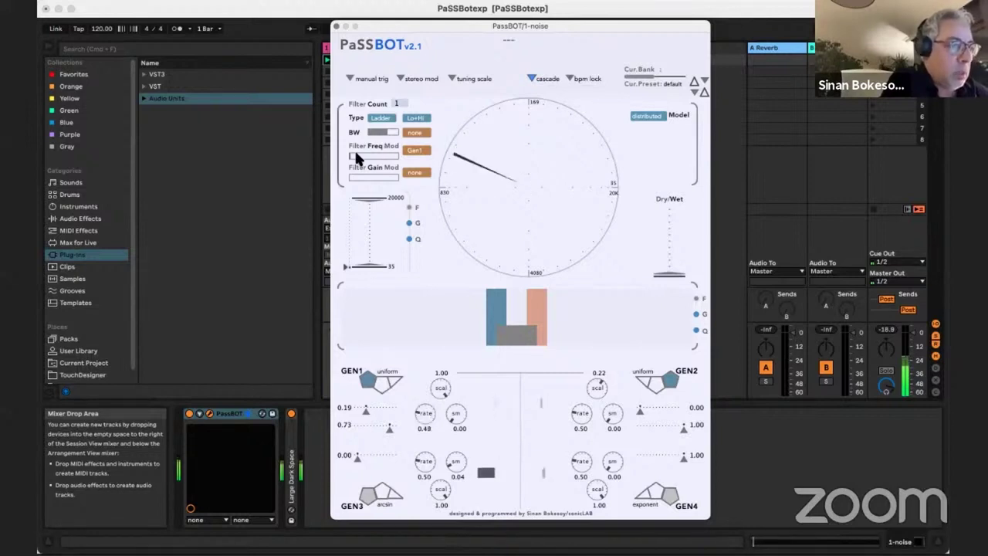
left_click(413, 151)
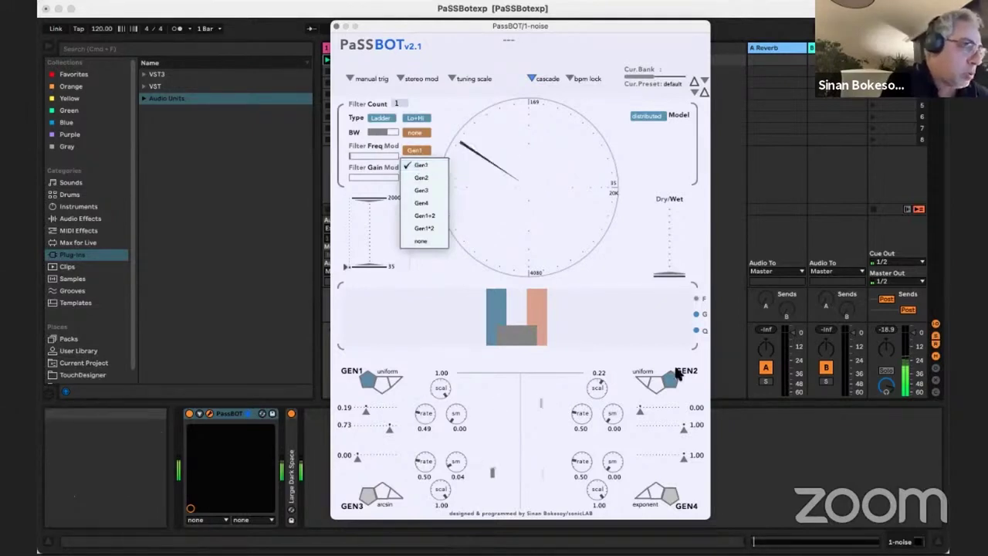
left_click(366, 156)
left_click_drag(365, 157, 369, 230)
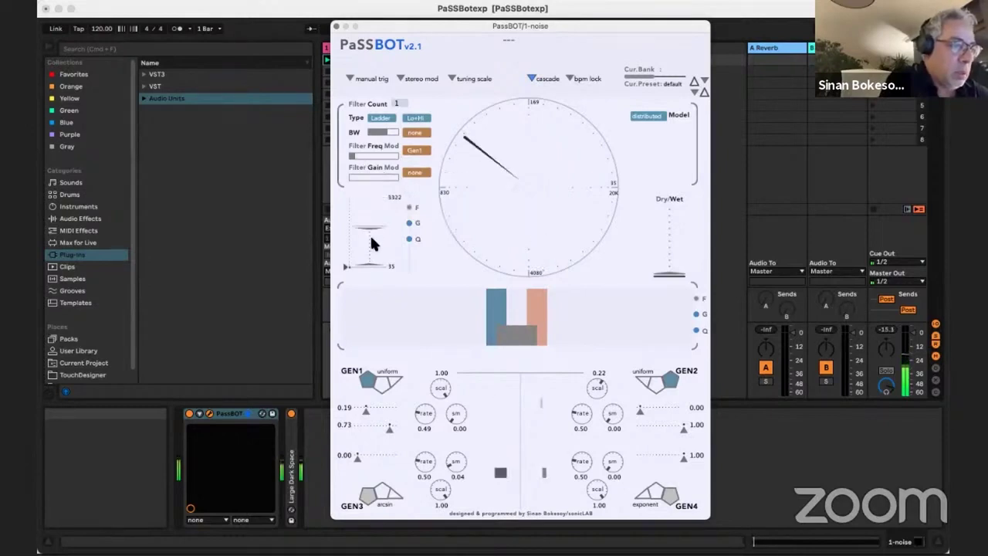
mouse_move(365, 219)
left_mouse_down()
mouse_move(370, 197)
mouse_move(370, 216)
left_mouse_up()
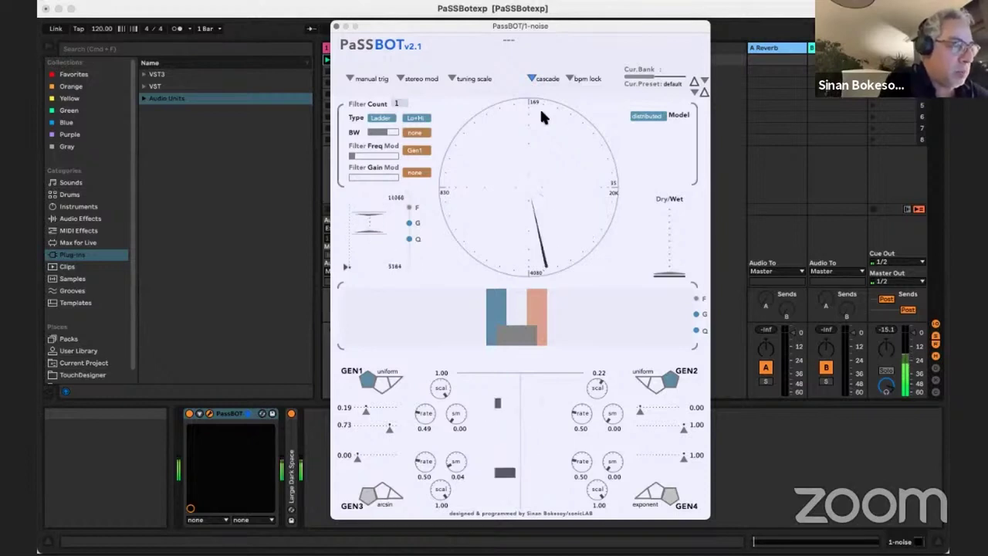
Load PaSSBOT's Winds preset from the preset grid, then close the plug-in window.
left_click(691, 88)
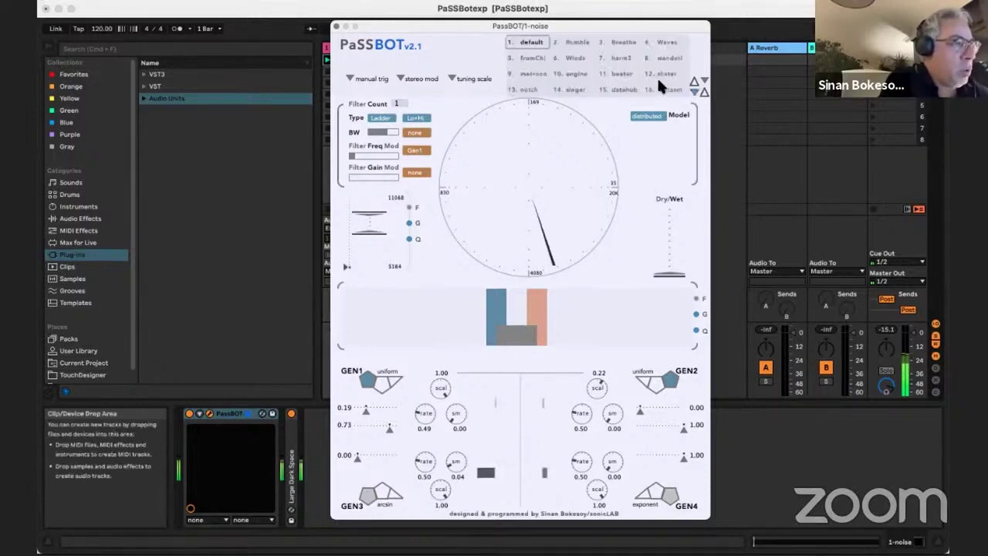
left_click(576, 54)
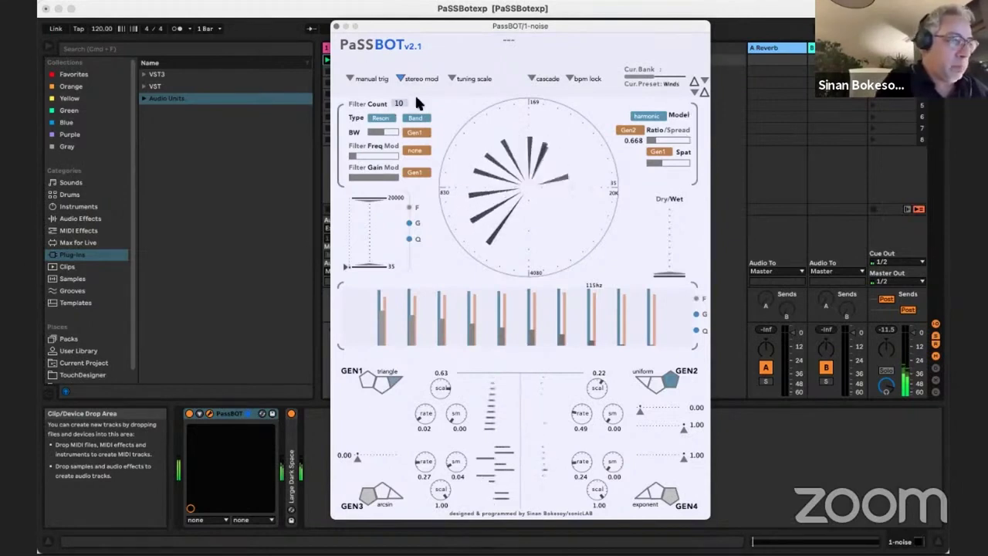
left_click(336, 26)
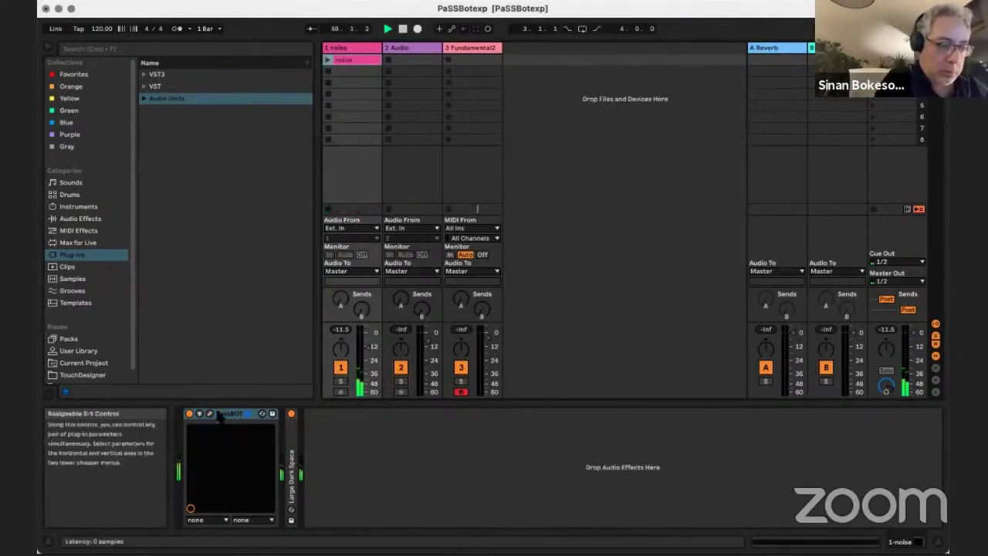
Select the Fundamental2 track and briefly open, then close, the Fundamental² synth panel.
left_click(467, 50)
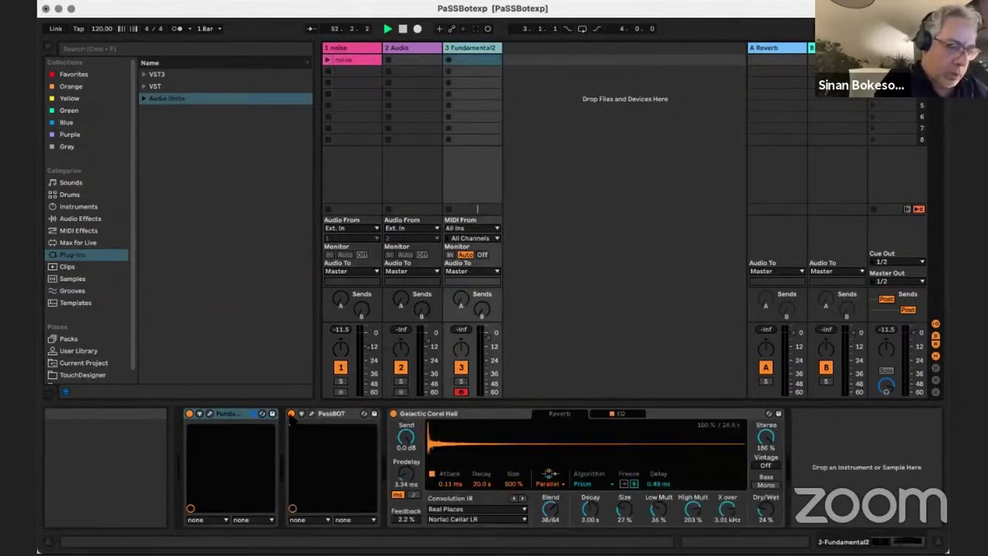
left_click(209, 414)
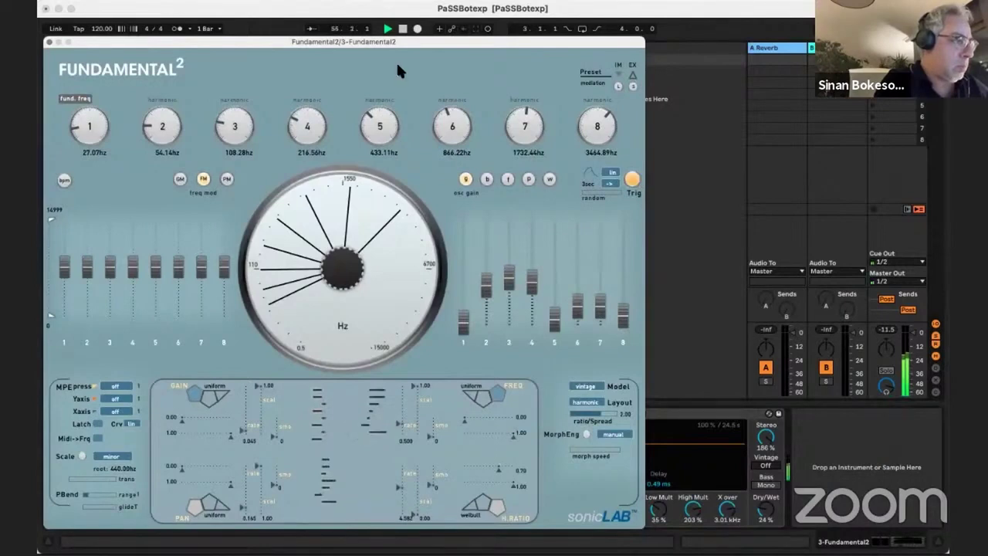
left_click(48, 43)
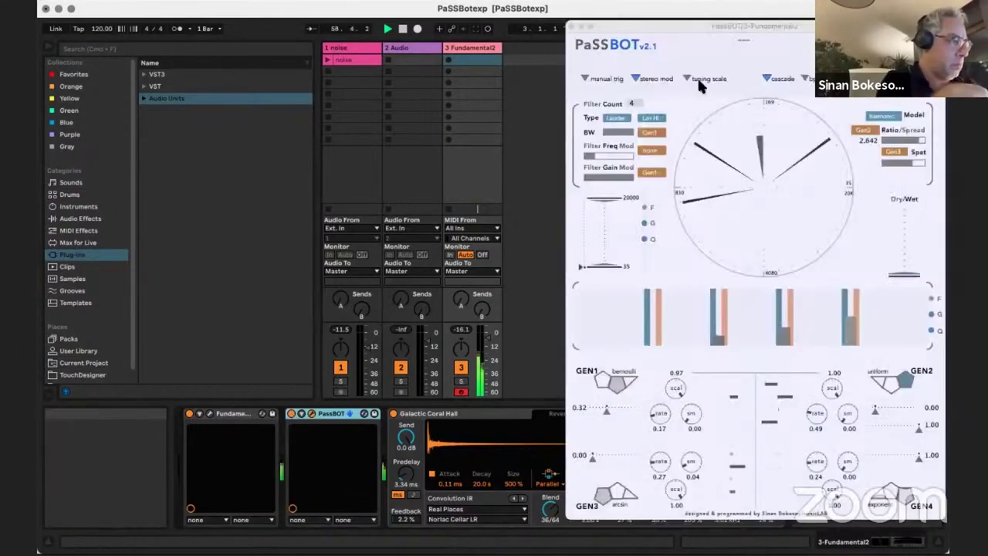
Open PassBOT centre-screen and sweep GEN1 between 0.23 and 0.32, settling at 0.33.
left_click_drag(791, 26, 573, 50)
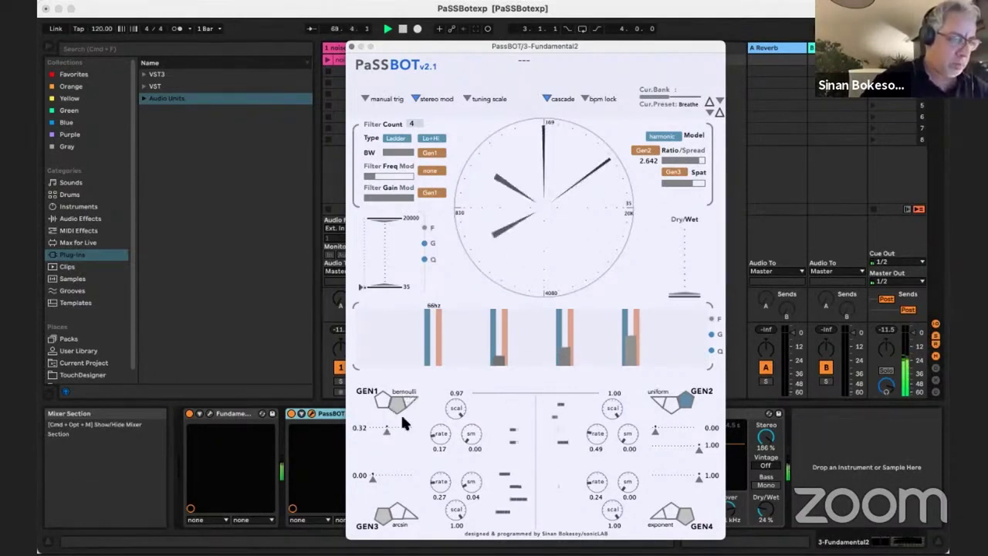
left_click_drag(386, 429, 422, 425)
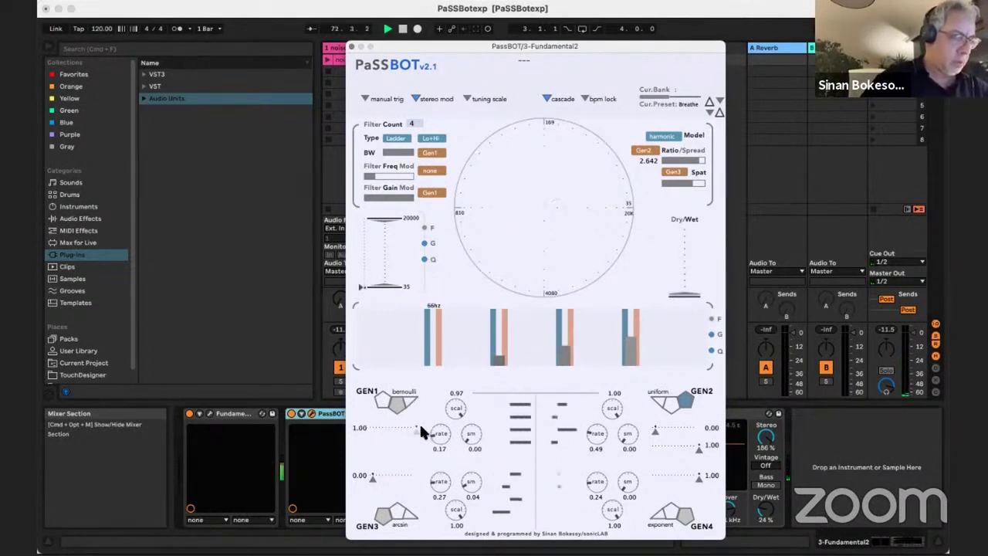
left_click_drag(402, 437, 376, 436)
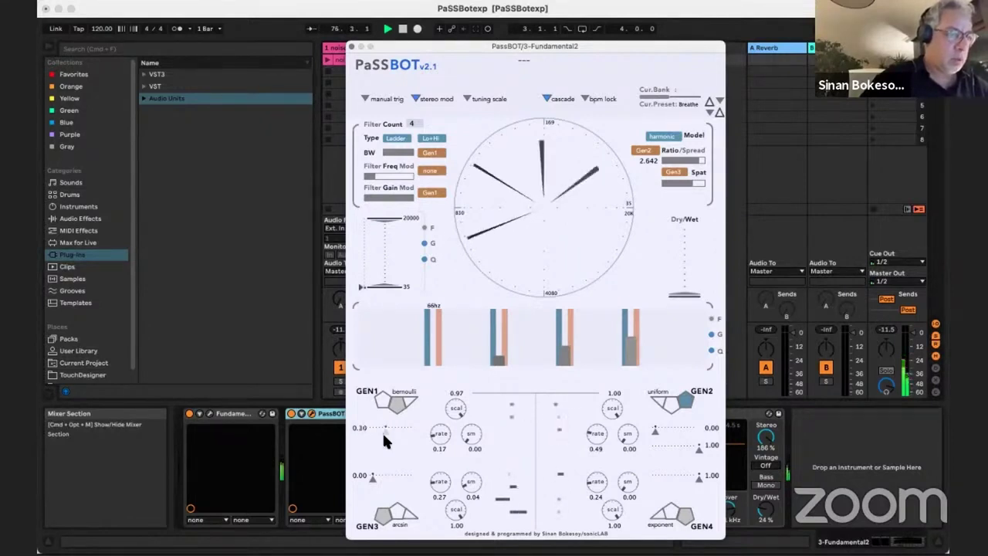
left_click_drag(382, 431, 382, 431)
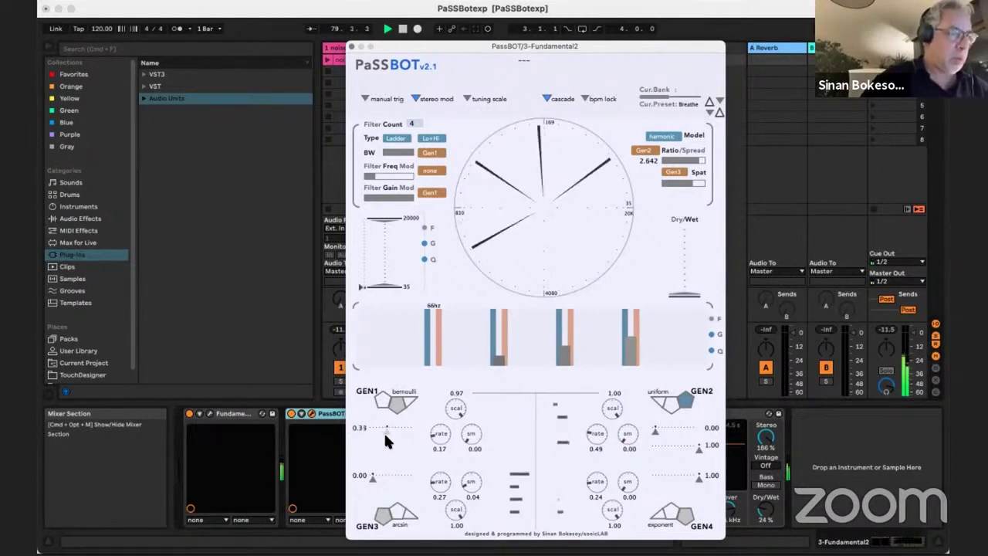
left_click_drag(384, 431, 383, 431)
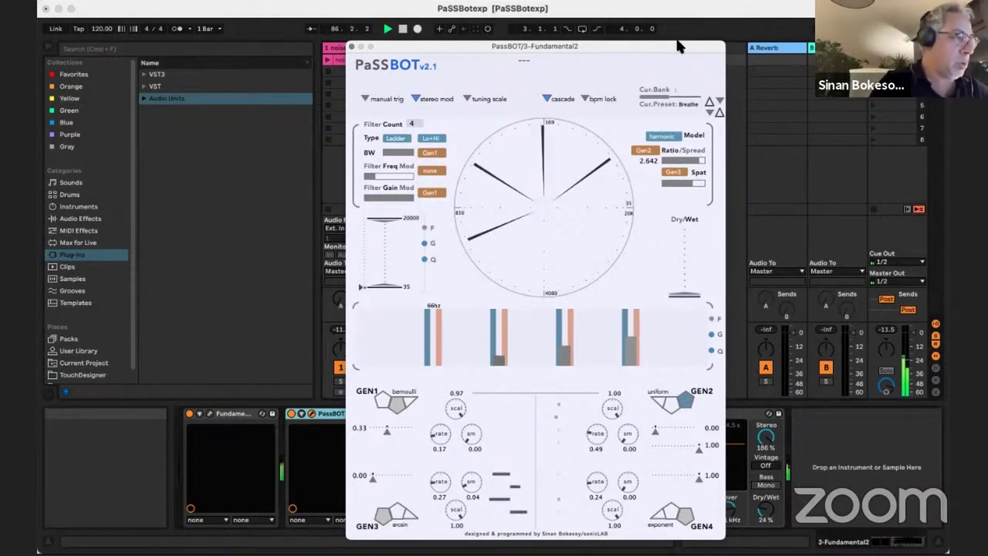
left_click_drag(676, 46, 642, 60)
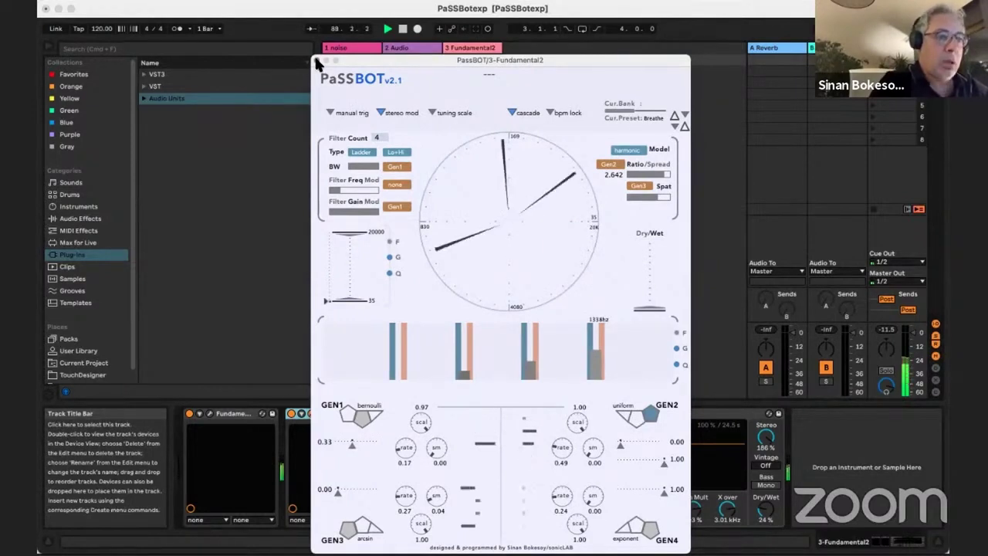
Close the PassBOT panel on the Fundamental2 track.
left_click(316, 60)
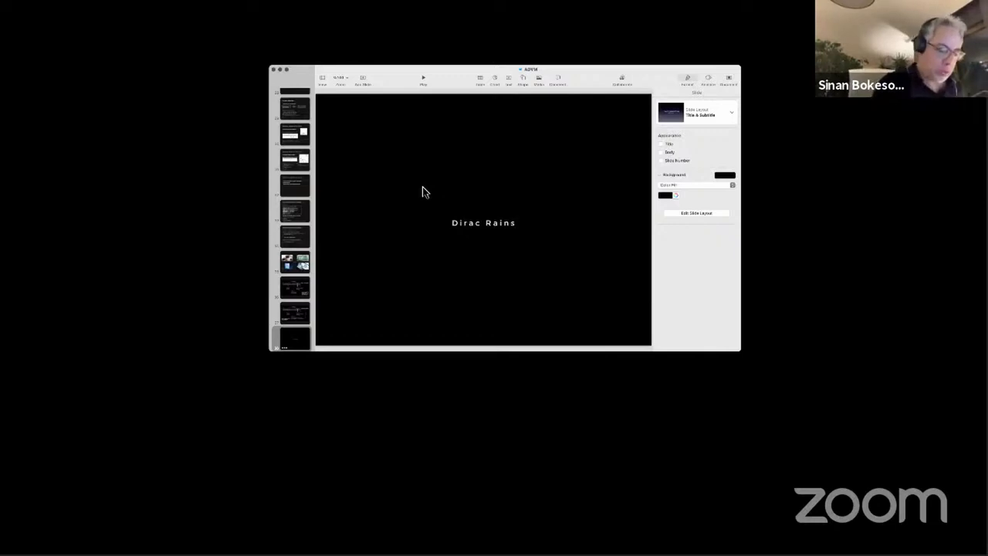
Advance to the slide pairing the concert video with the patch screenshot.
key("super+v")
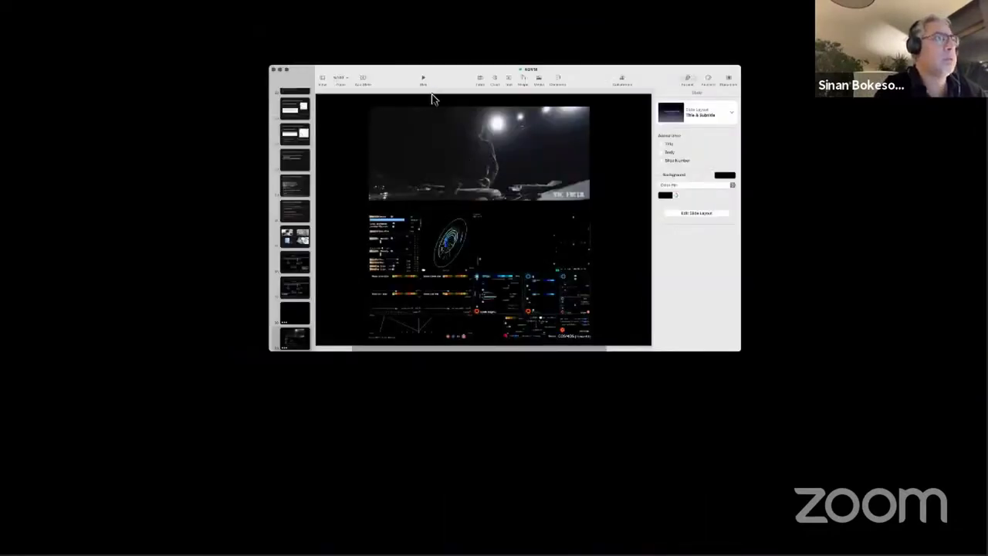
Stop the concert video and start the drummer video playing on the slide.
left_click(478, 154)
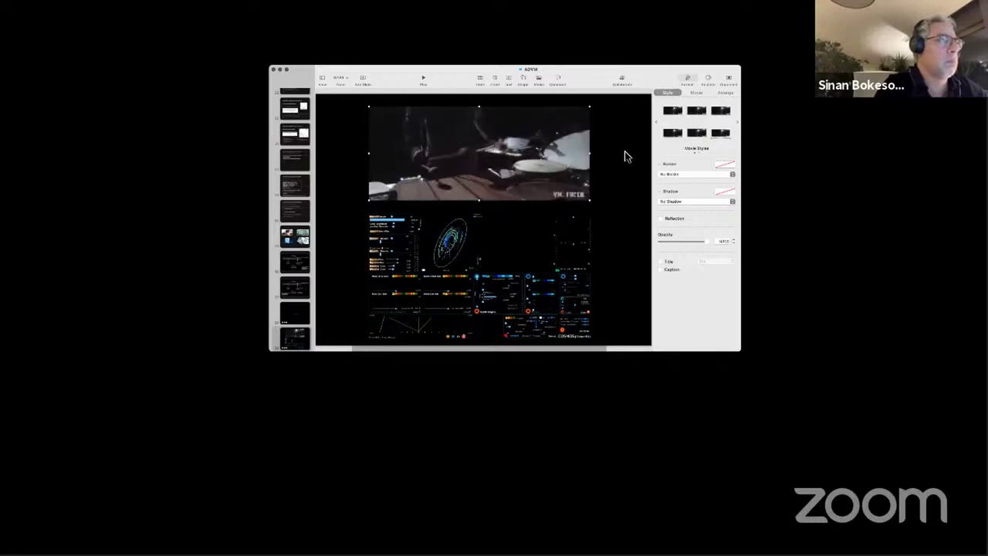
left_click(480, 157)
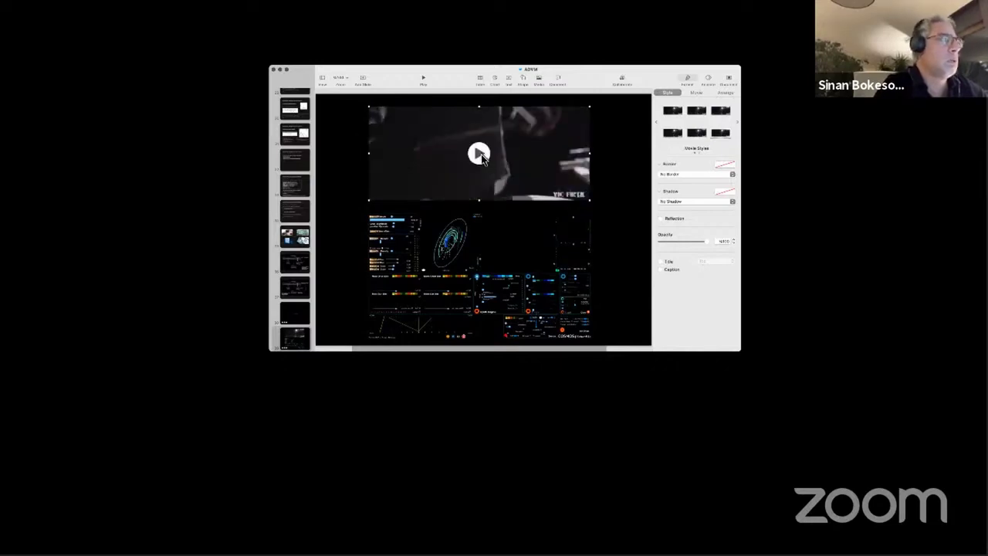
left_click(478, 276)
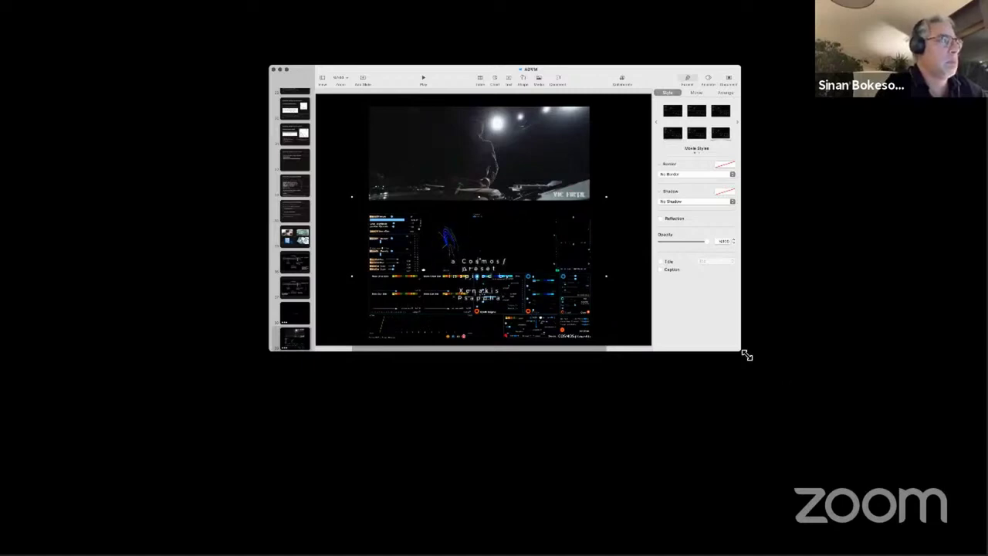
Enlarge the presentation window and zoom the slide in, then slightly back out.
left_click_drag(743, 354, 840, 406)
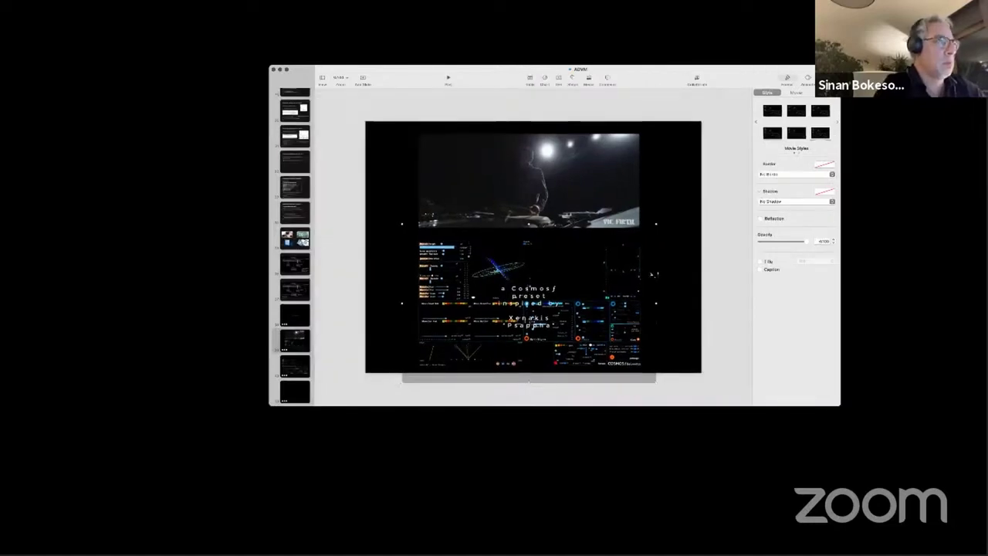
key("super+shift+period")
key("super+shift+comma")
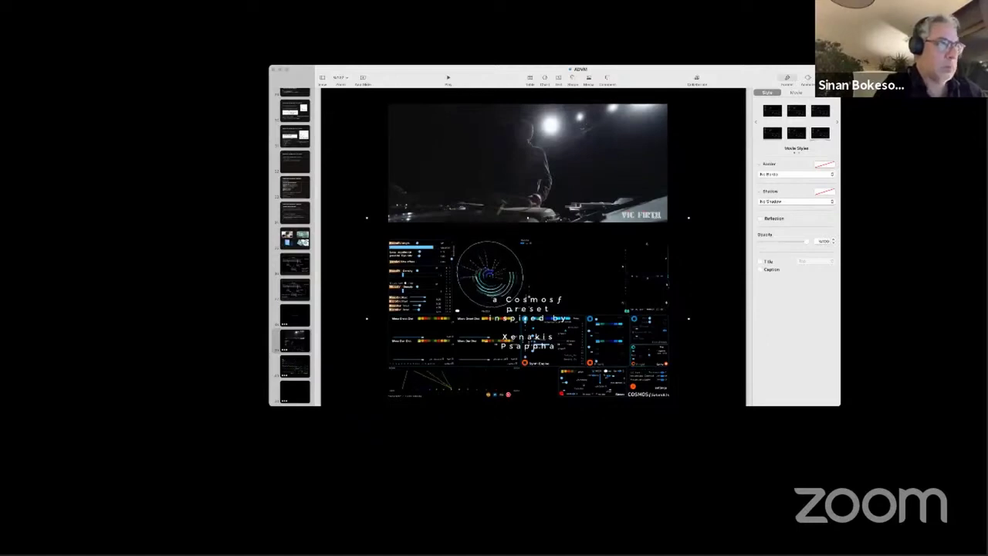
left_click(743, 324)
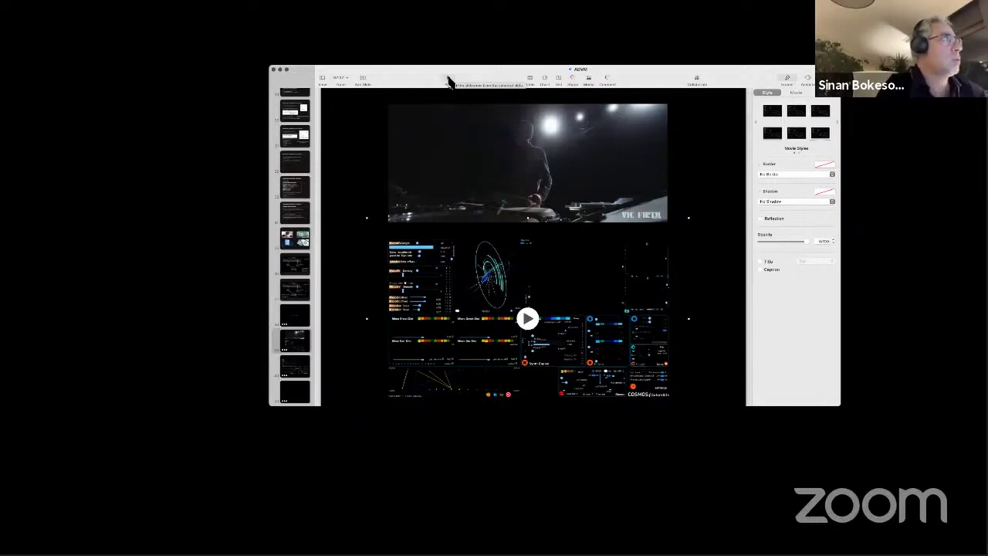
Start the two-video slide as a full-screen slideshow.
left_click(450, 82)
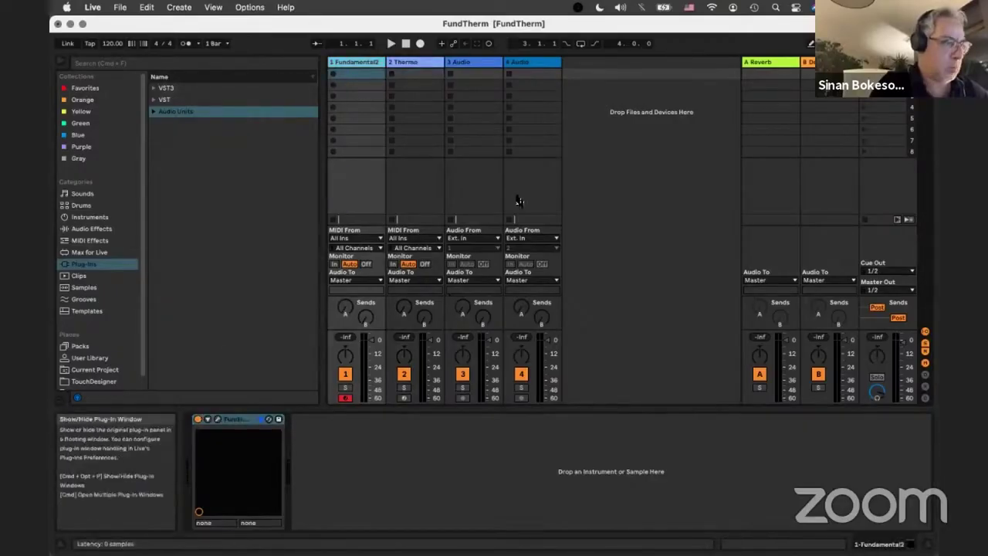
Open Fundamental2's window, randomize oscillator gains, load the ZenMorph preset and trim the volume.
key("super+alt+p")
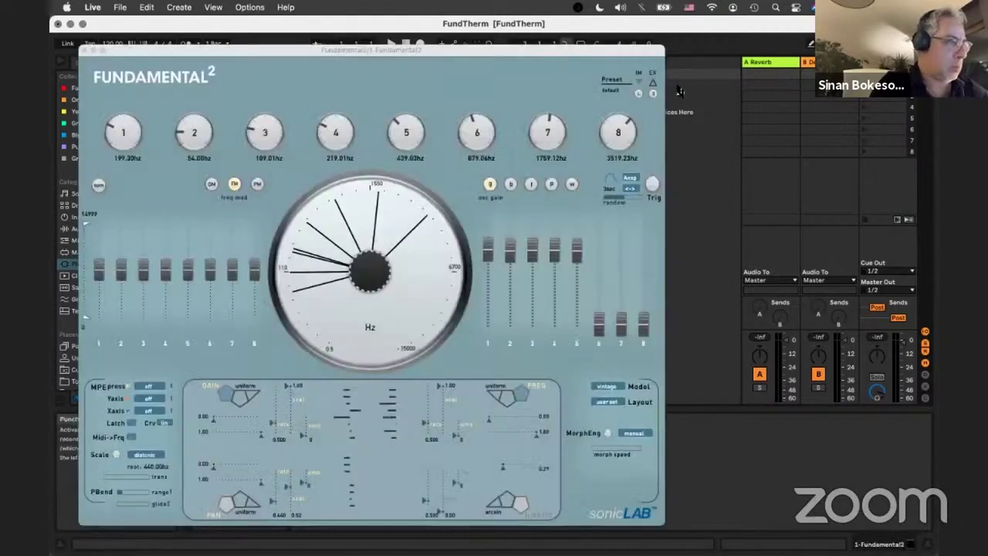
left_click_drag(622, 50, 679, 49)
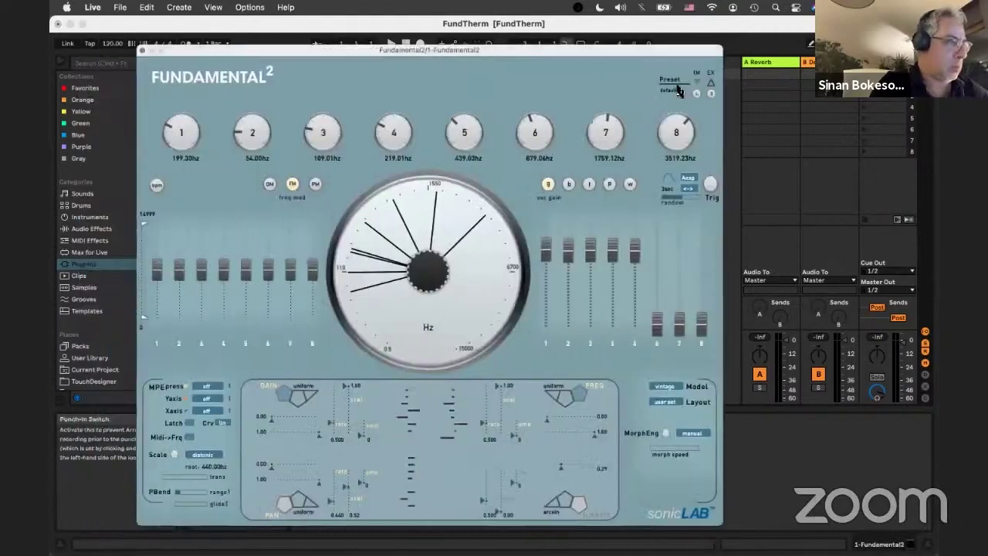
left_click(709, 182)
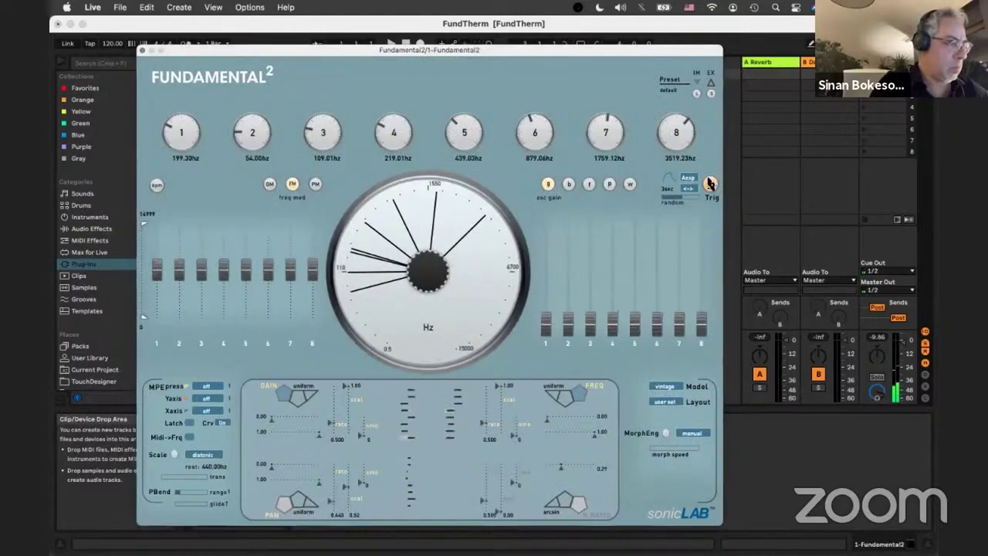
left_click(693, 93)
left_click(466, 91)
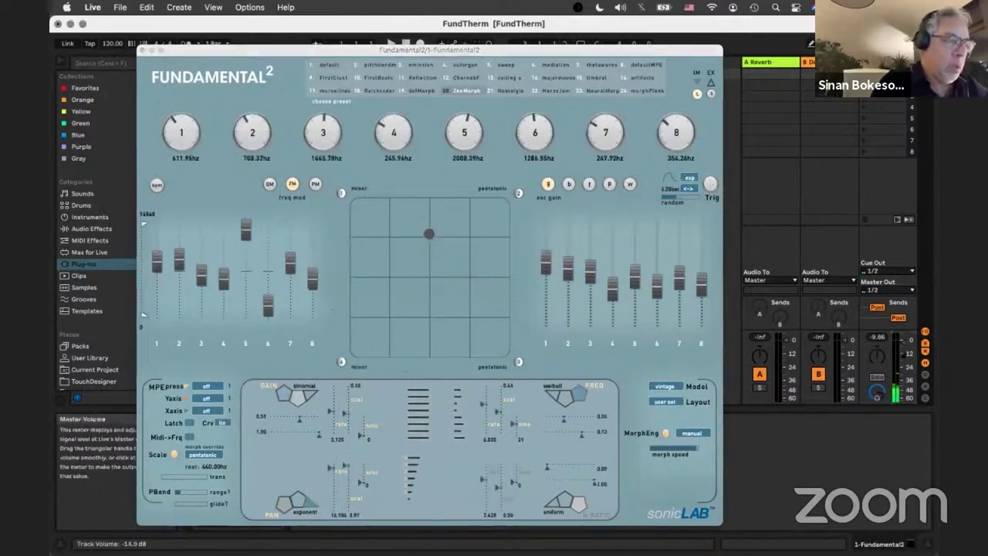
left_click_drag(899, 348, 904, 354)
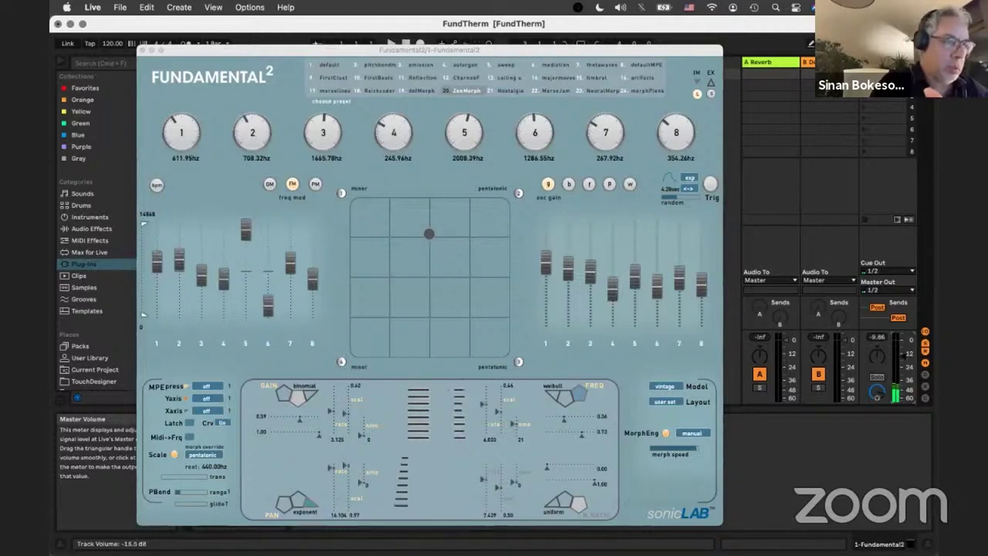
left_click_drag(903, 353, 902, 349)
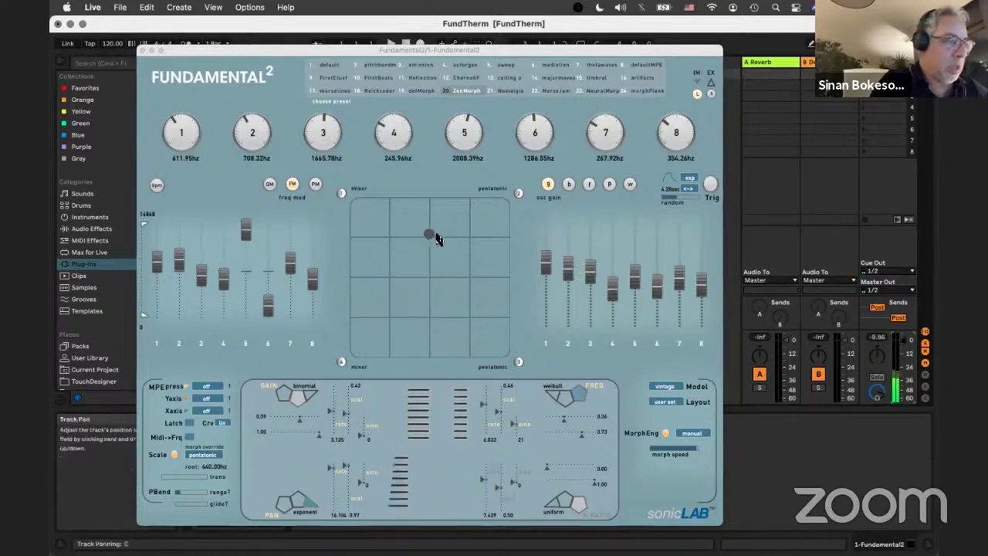
Morph through the minor and pentatonic corners, ending upper pentatonic, and show the engine modes.
left_click_drag(436, 239, 450, 229)
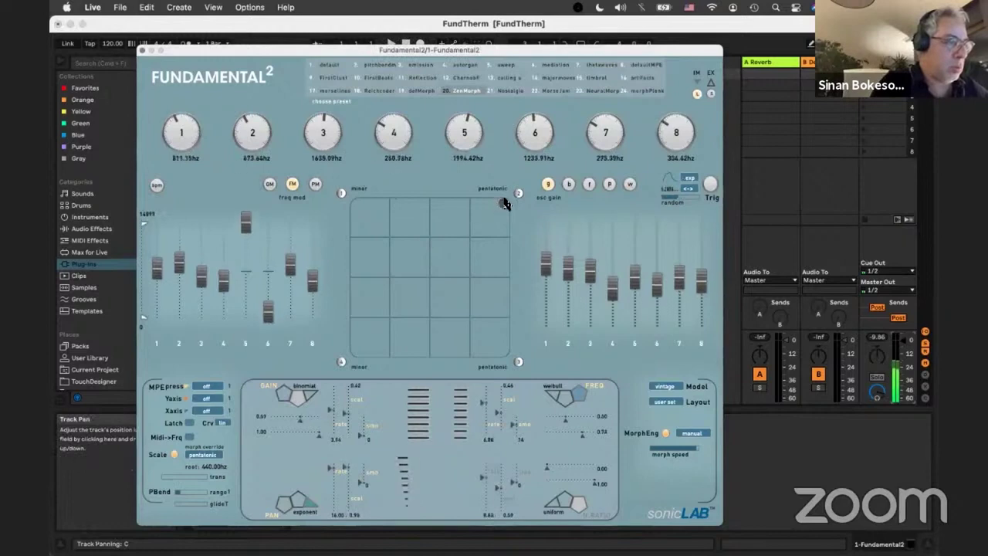
left_click(359, 203)
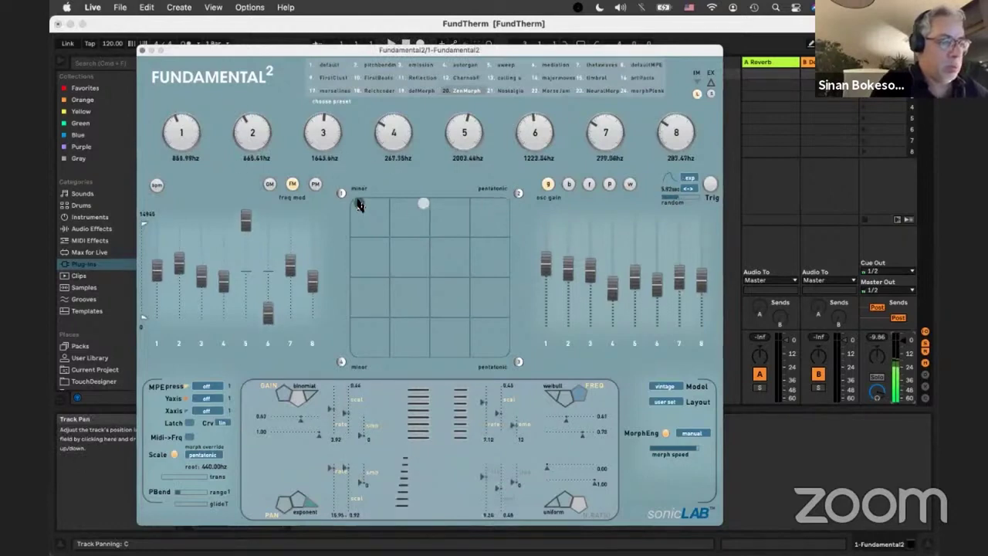
left_click(363, 350)
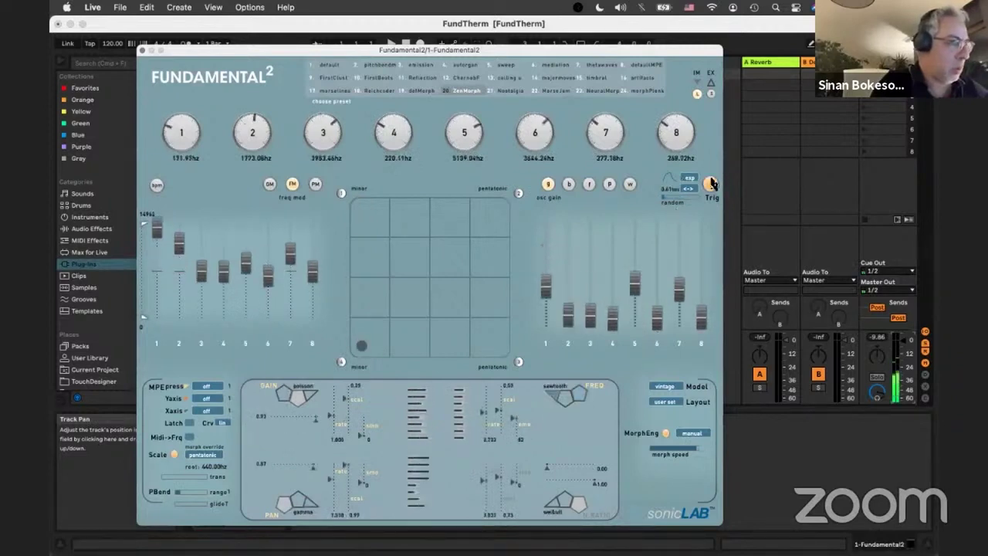
left_click(502, 350)
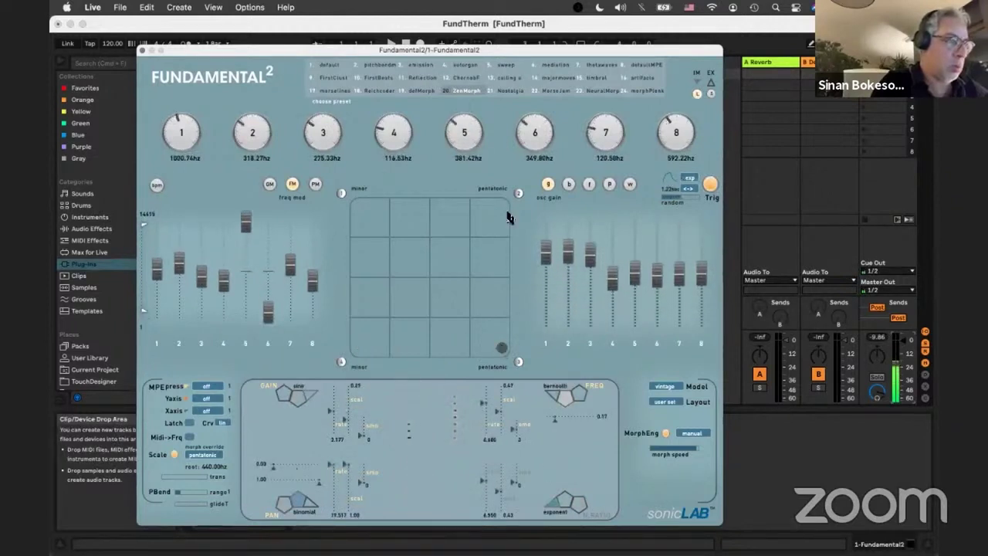
left_click(500, 208)
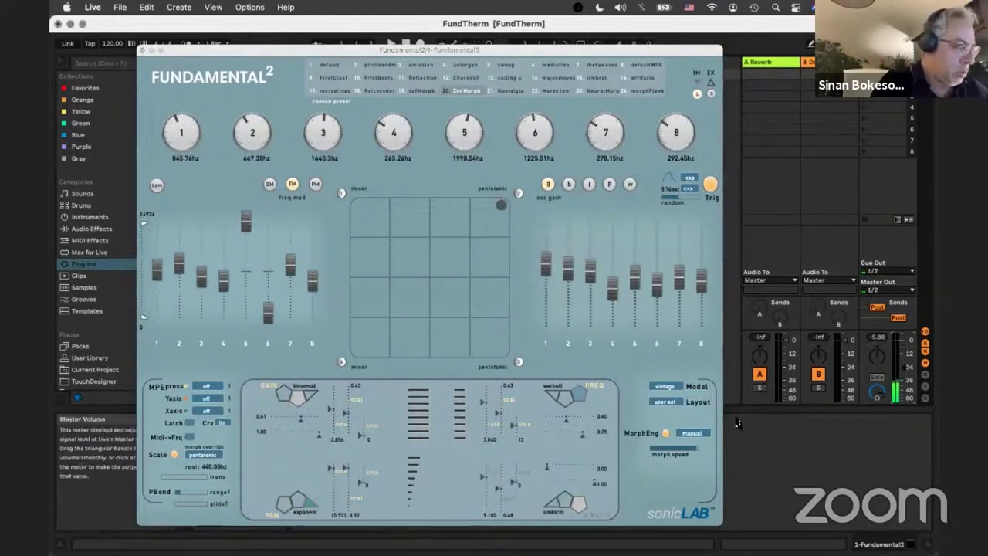
left_click(691, 433)
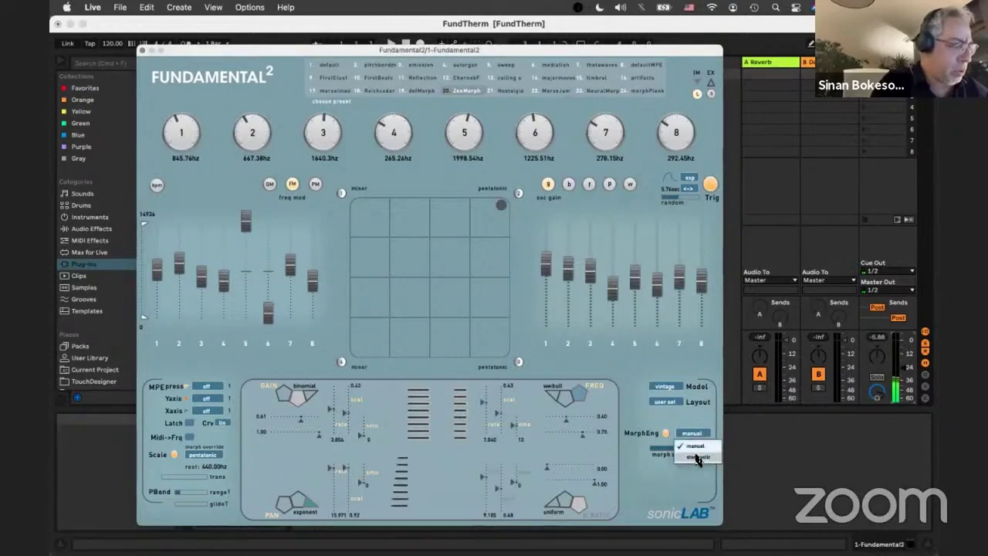
Set the morph engine to stochastic, adjust morph speed, and raise then cut the volume.
left_click(697, 456)
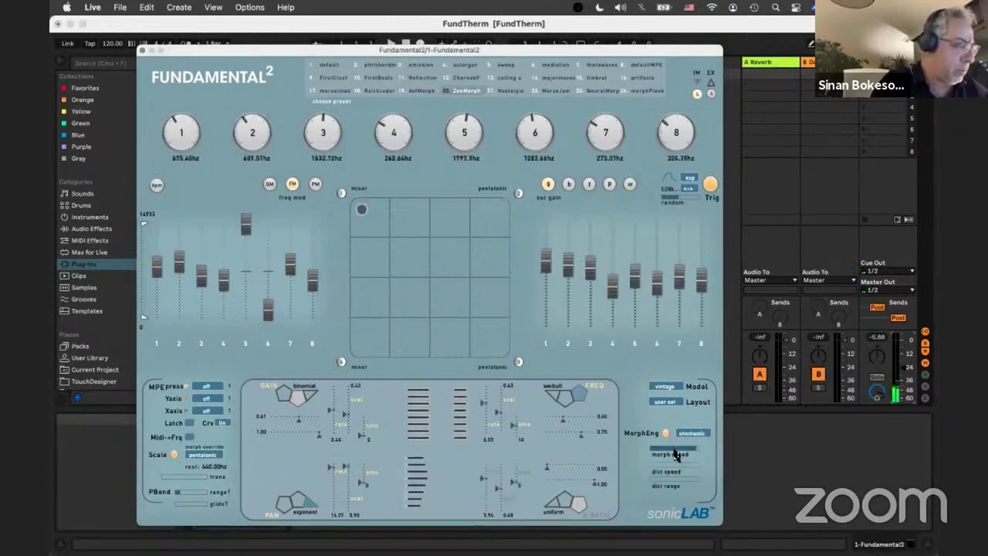
left_click(673, 452)
left_click(673, 465)
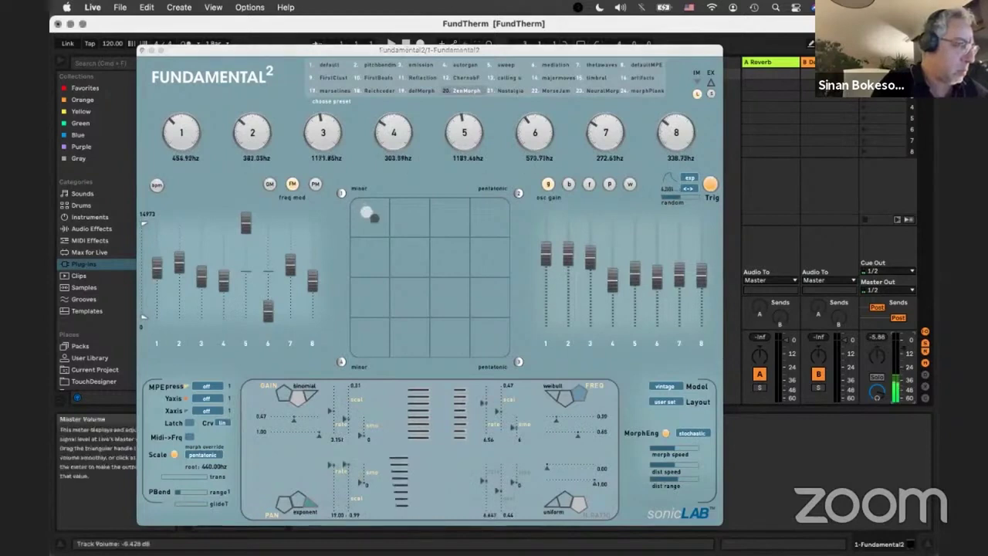
left_click_drag(909, 357, 908, 348)
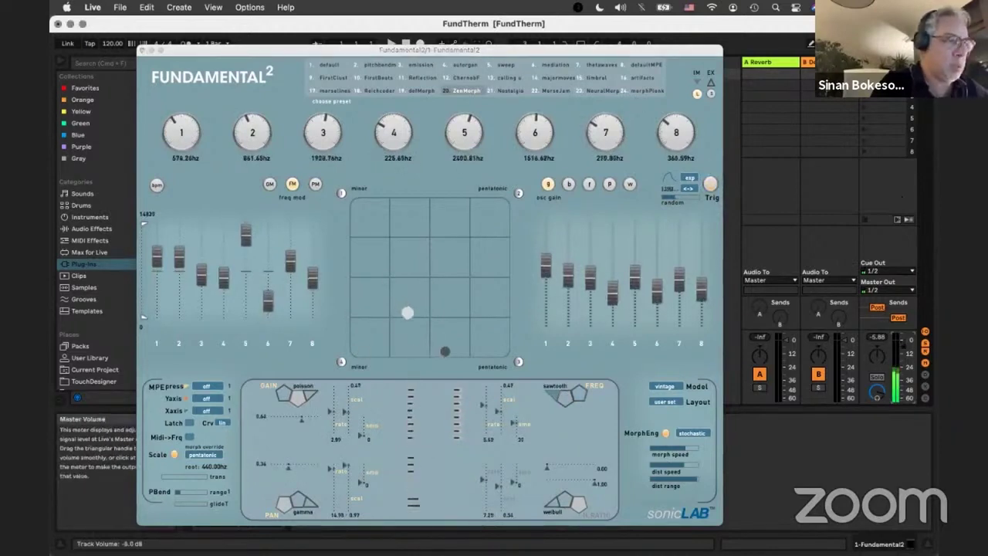
left_click_drag(905, 346, 905, 367)
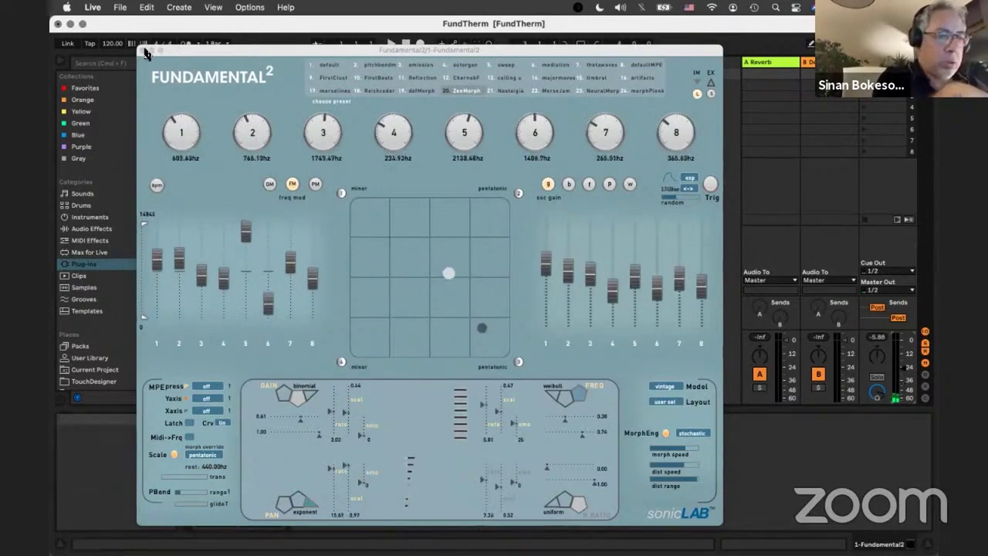
Switch from Fundamental2 to Thermo, position and enlarge its window, and trigger sound events.
key("super+alt+p")
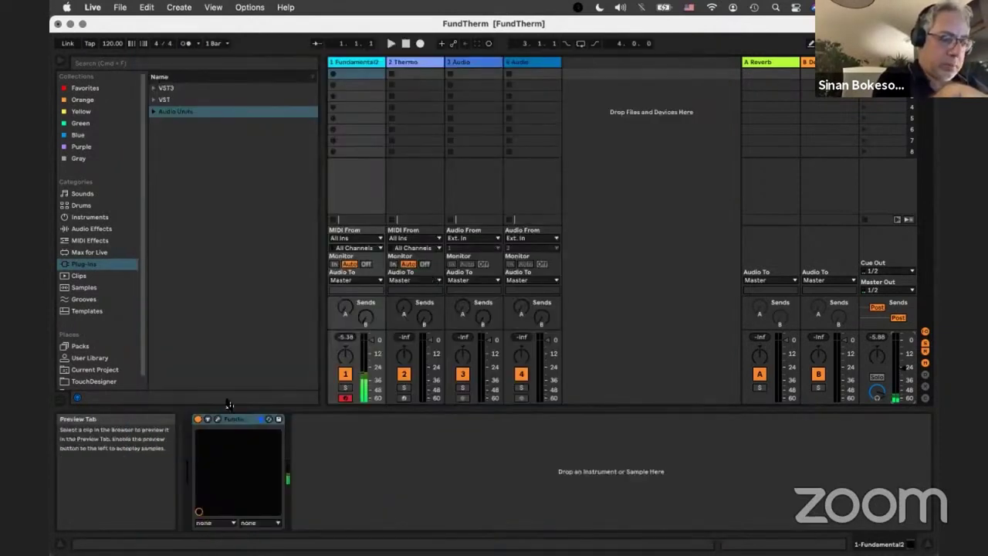
left_click(212, 419)
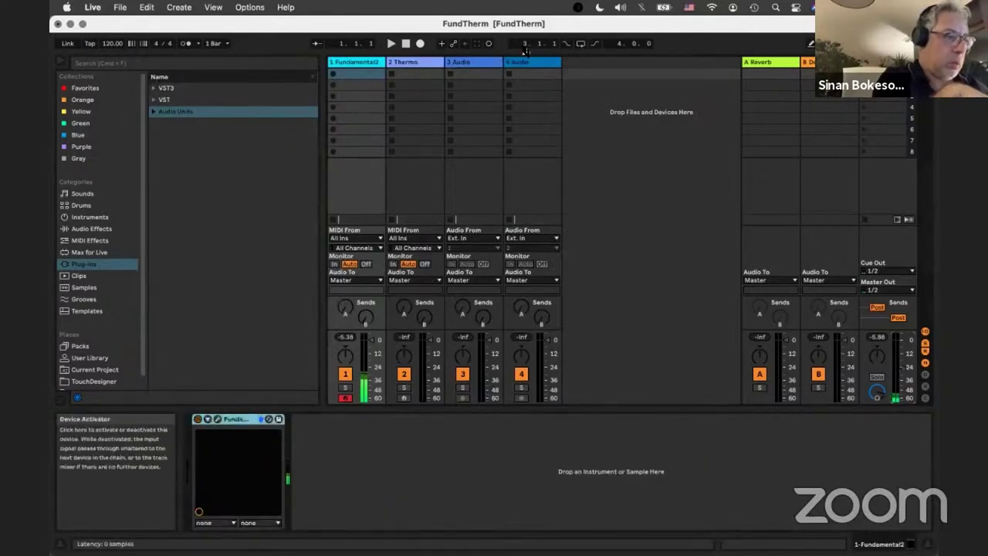
left_click(423, 68)
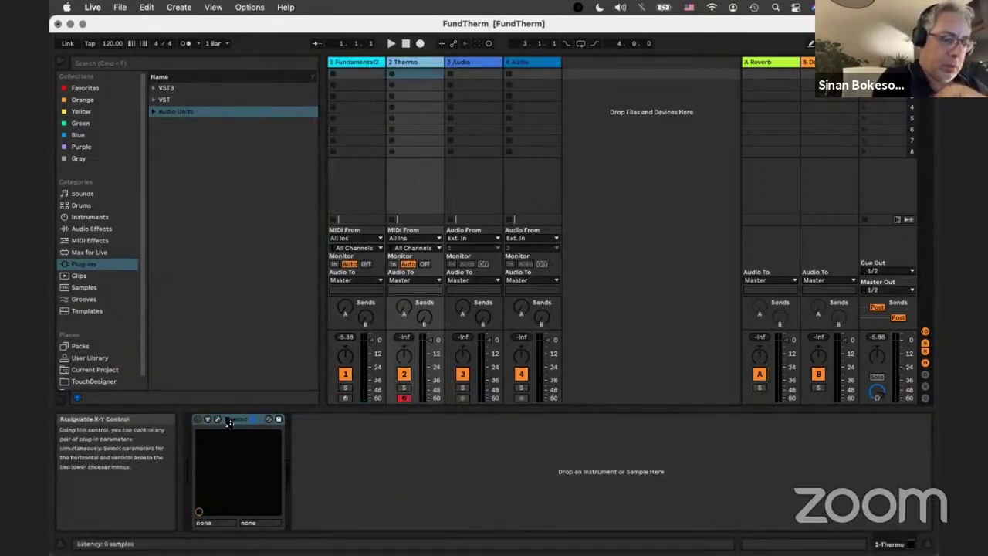
left_click(230, 422)
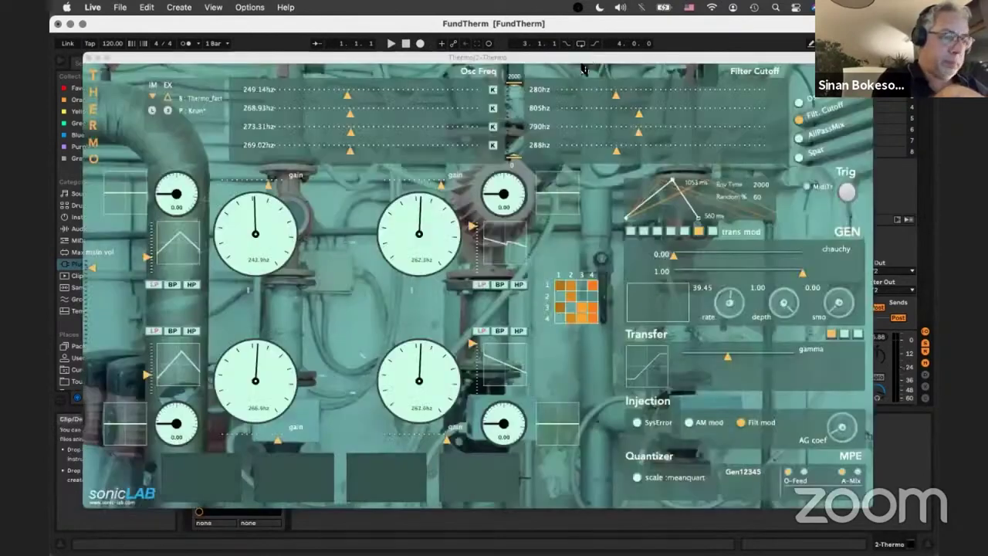
left_click_drag(630, 62, 602, 72)
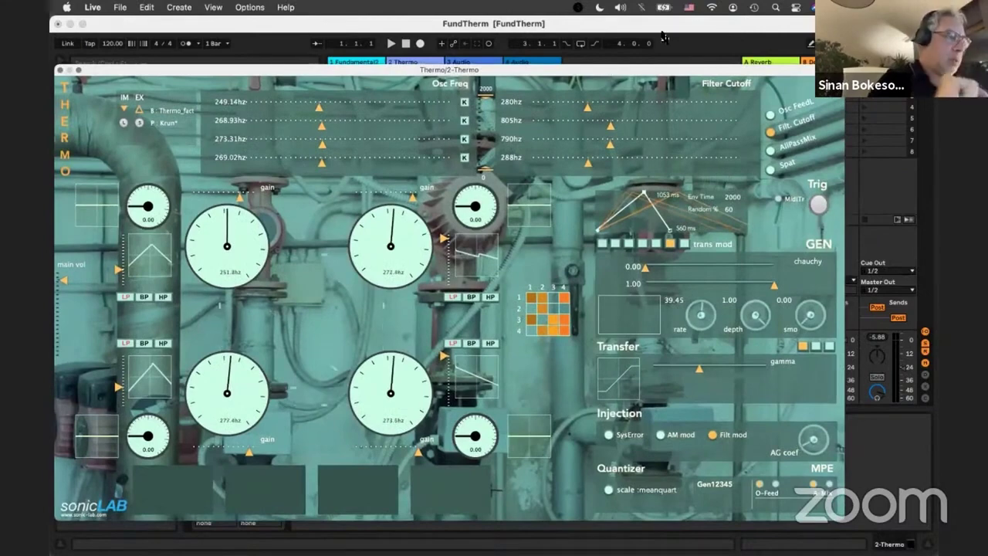
left_click_drag(609, 68, 651, 60)
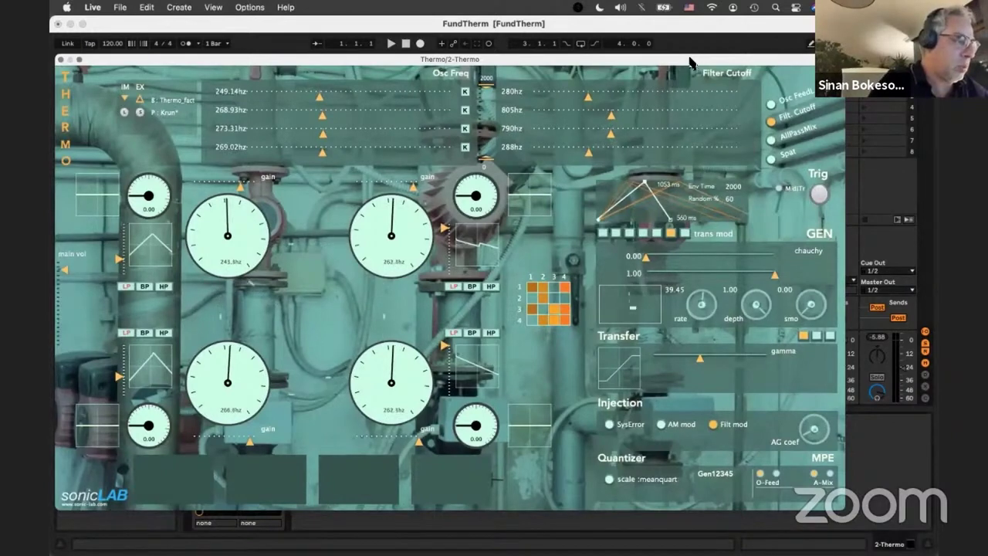
left_click_drag(690, 62, 599, 60)
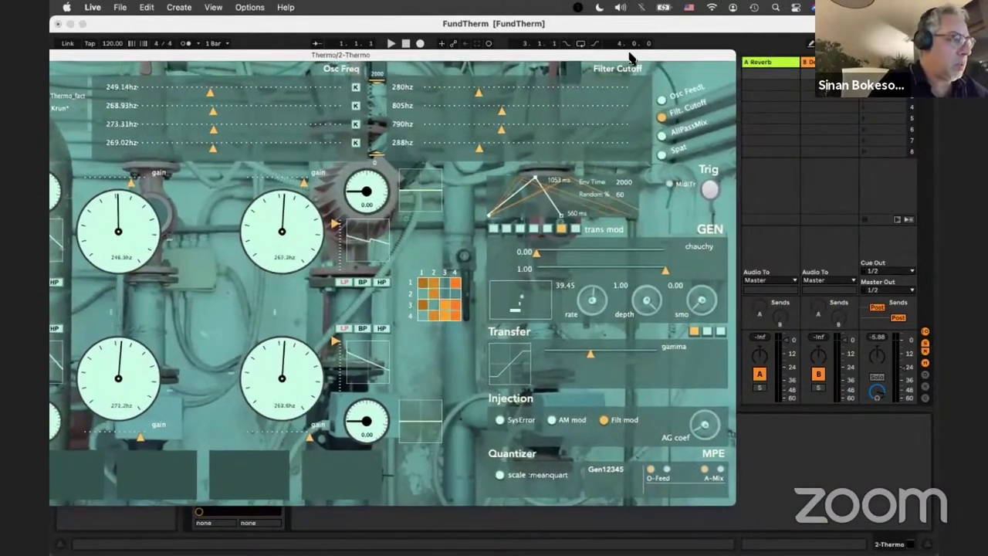
left_click(710, 193)
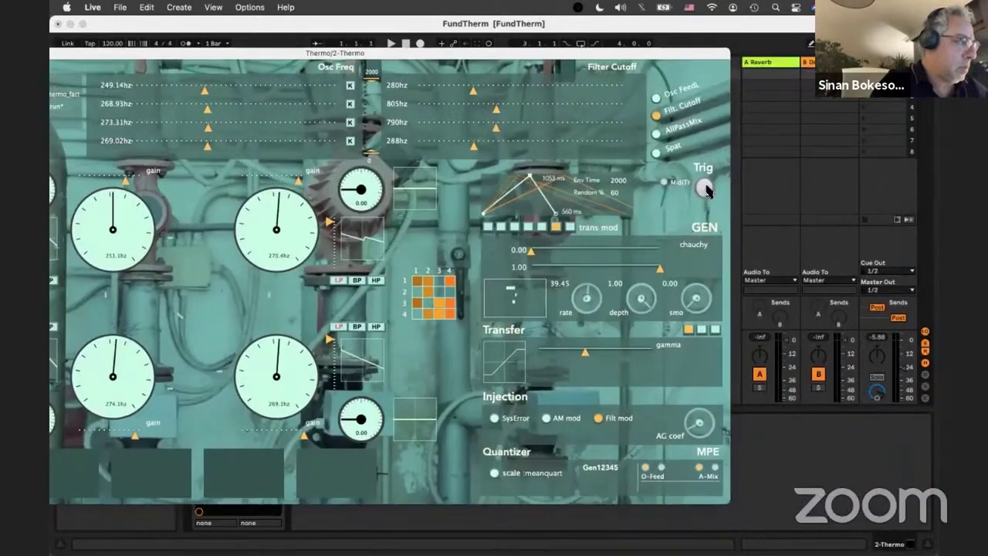
left_click(704, 188)
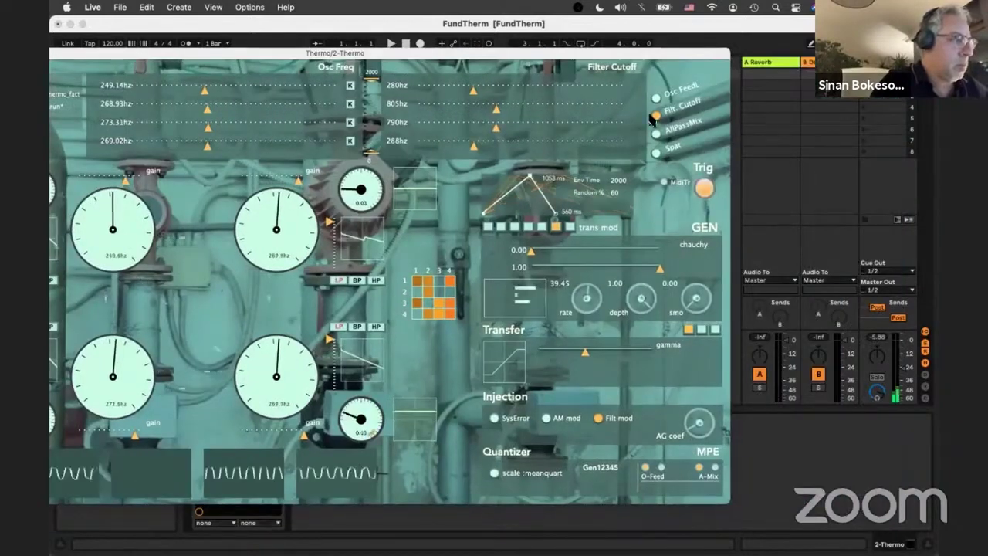
double_click(726, 55)
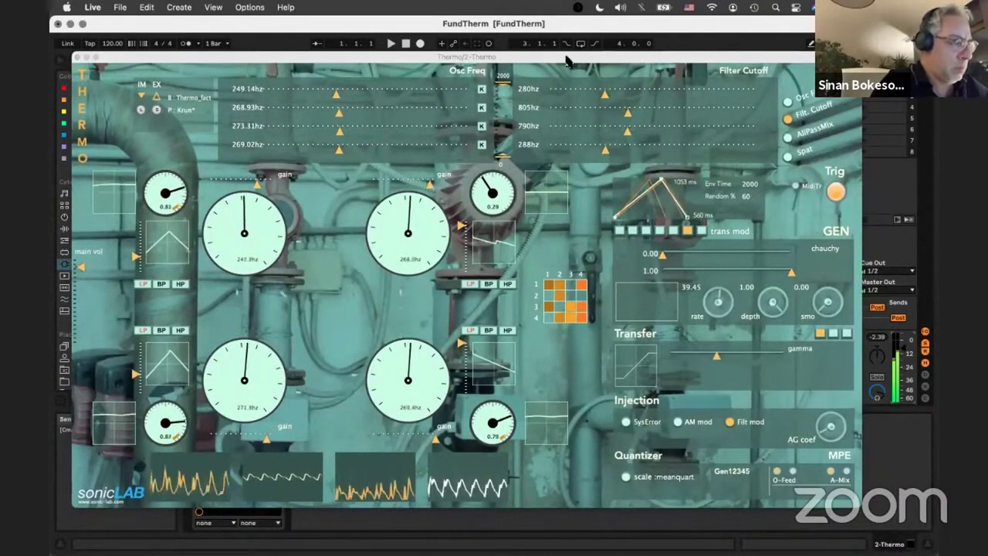
left_click_drag(638, 58, 519, 53)
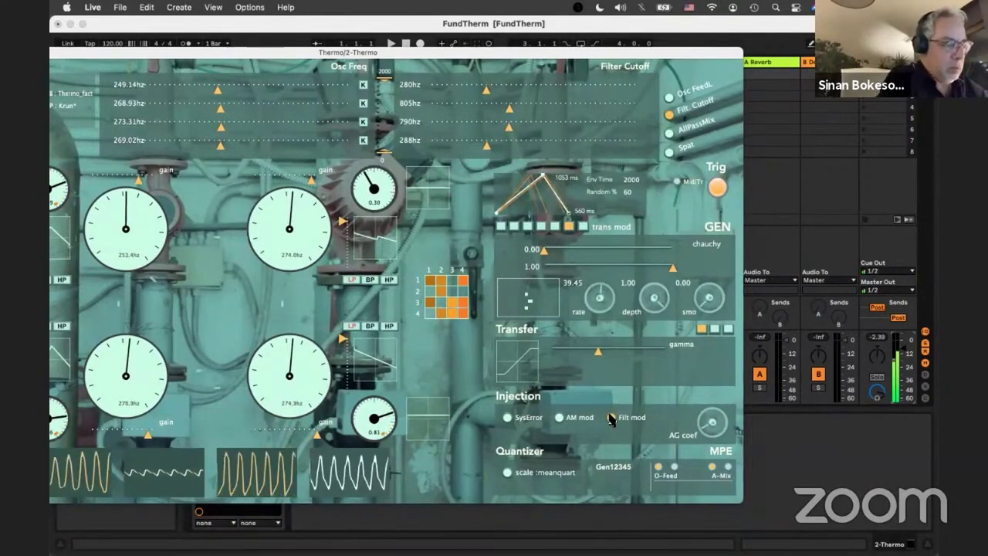
Turn on Thermo's Filt mod injection, stop triggering, and enlarge the window fully.
left_click(611, 416)
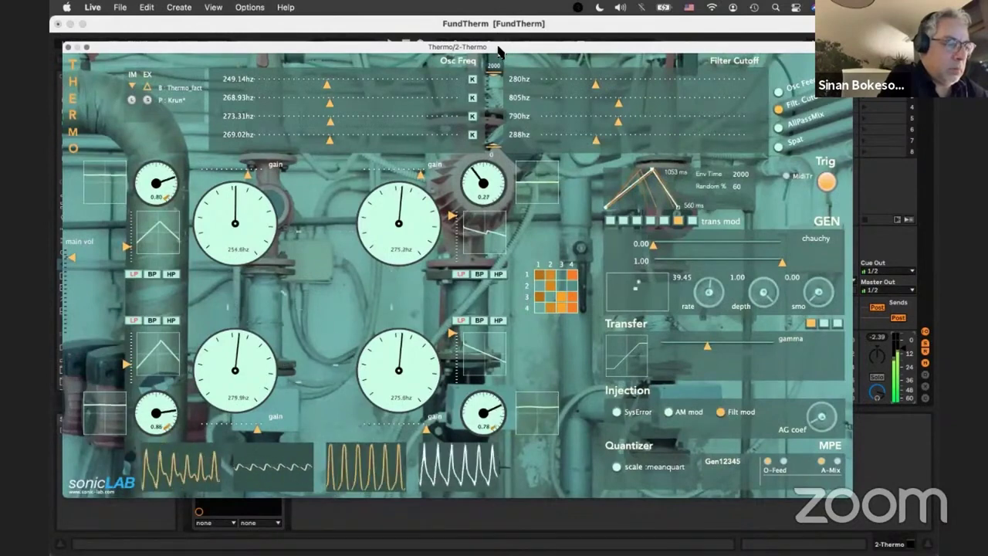
left_click_drag(401, 51, 277, 58)
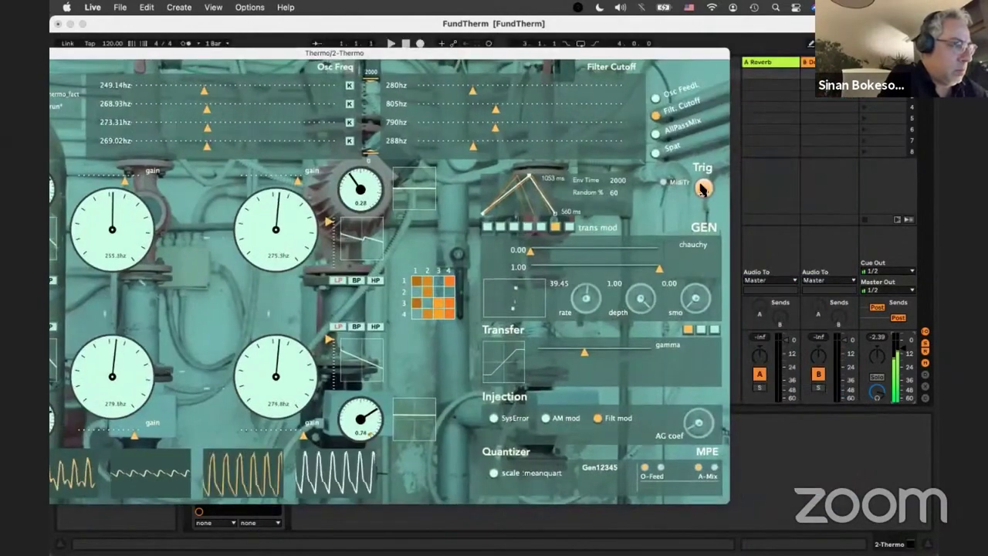
left_click(702, 188)
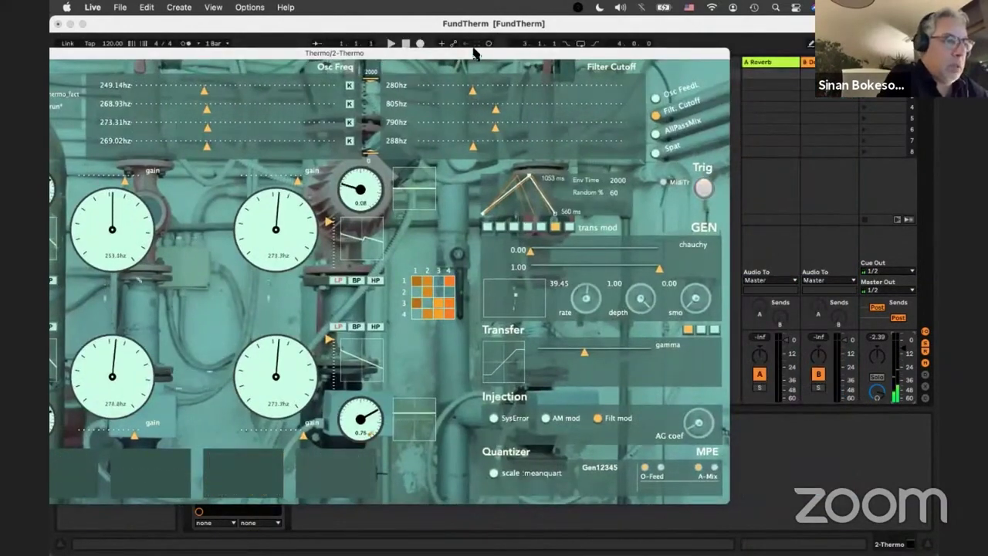
double_click(504, 55)
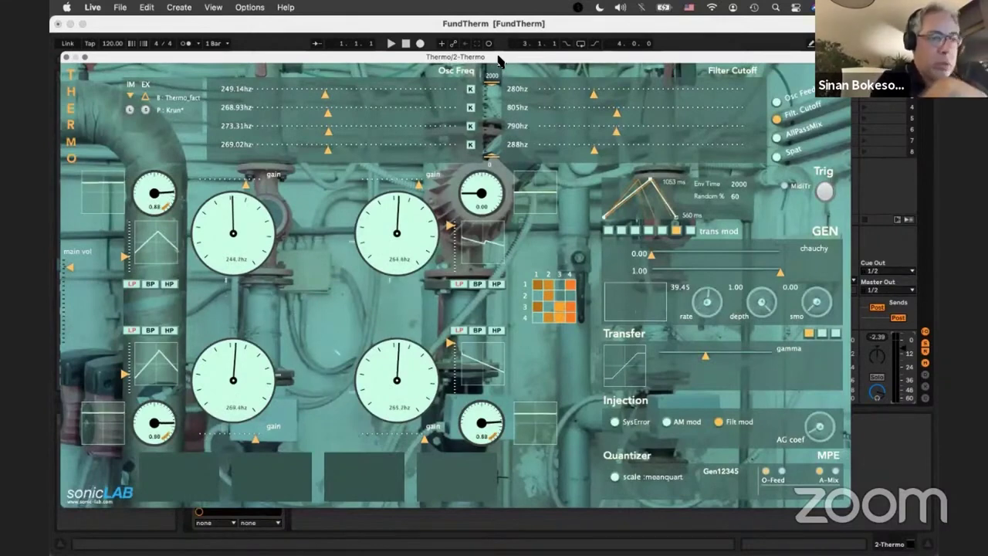
Try Thermo's Overture preset, then load the shockwaves preset instead.
left_click(130, 110)
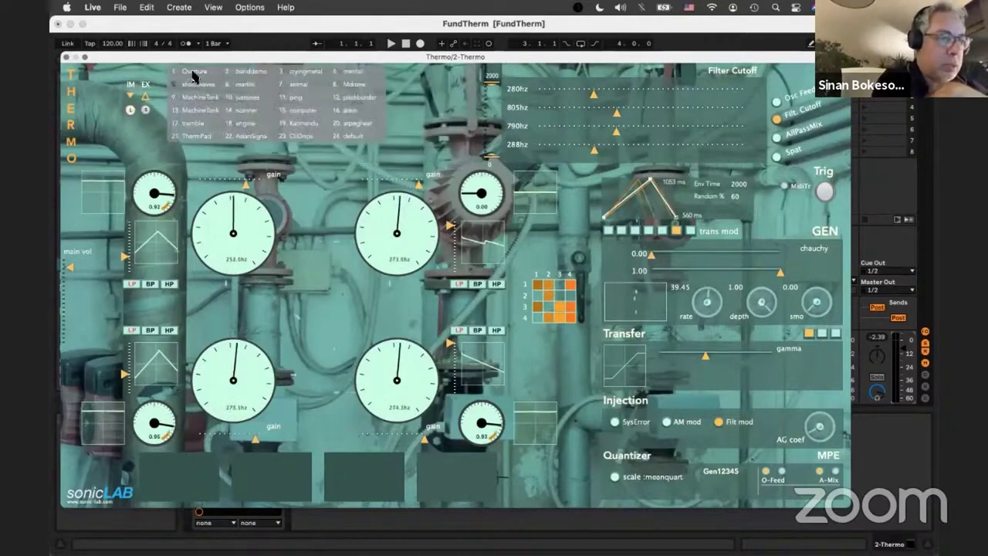
left_click(192, 73)
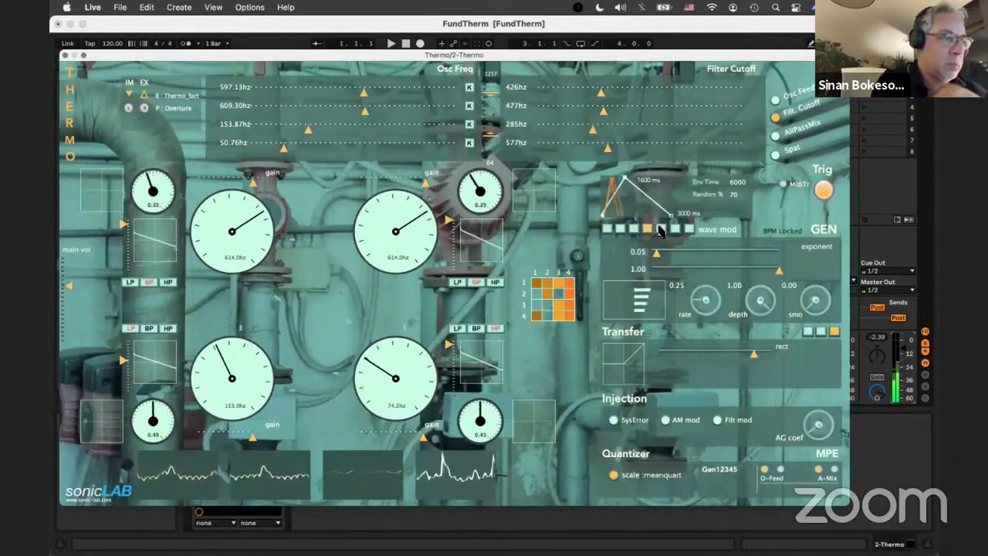
left_click(131, 108)
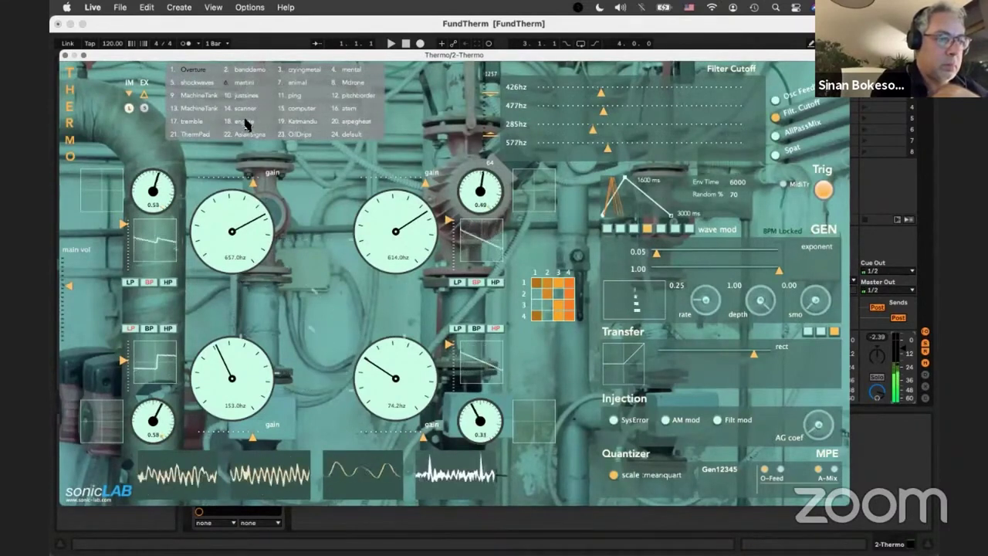
left_click(212, 87)
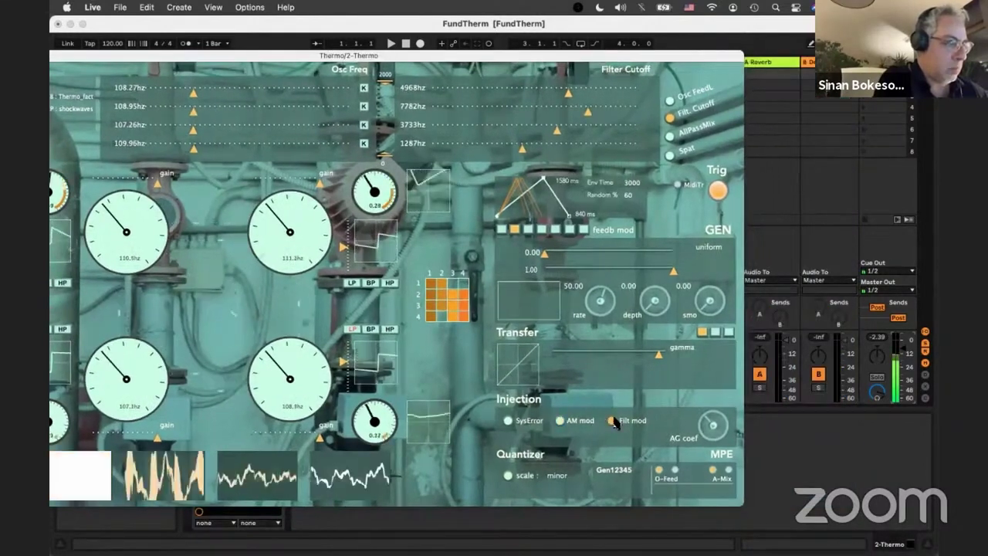
Set Thermo's injection to SysError, tweak its dist and freq amounts, and widen the window.
left_click(508, 421)
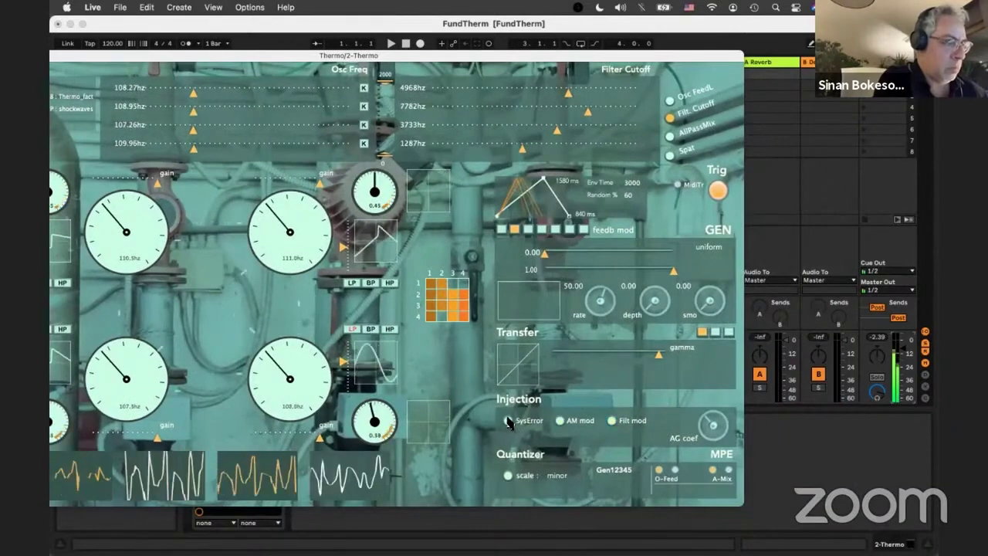
left_click_drag(518, 440, 530, 439)
left_click(514, 439)
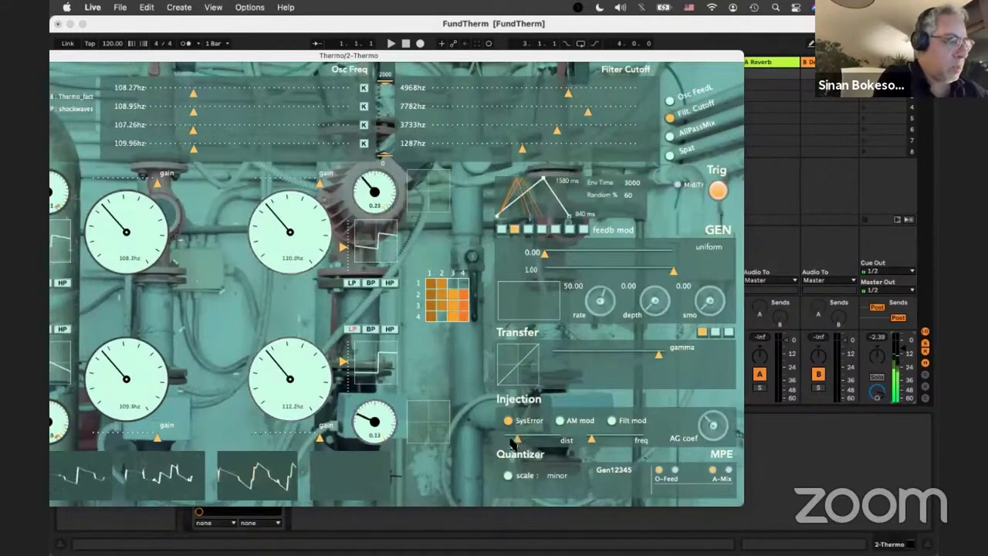
left_click(615, 439)
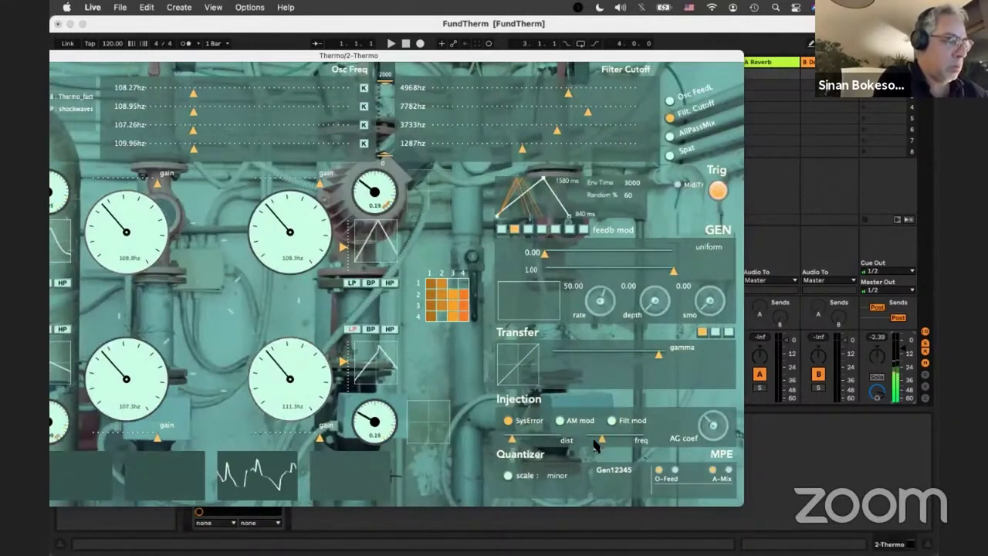
left_click(593, 441)
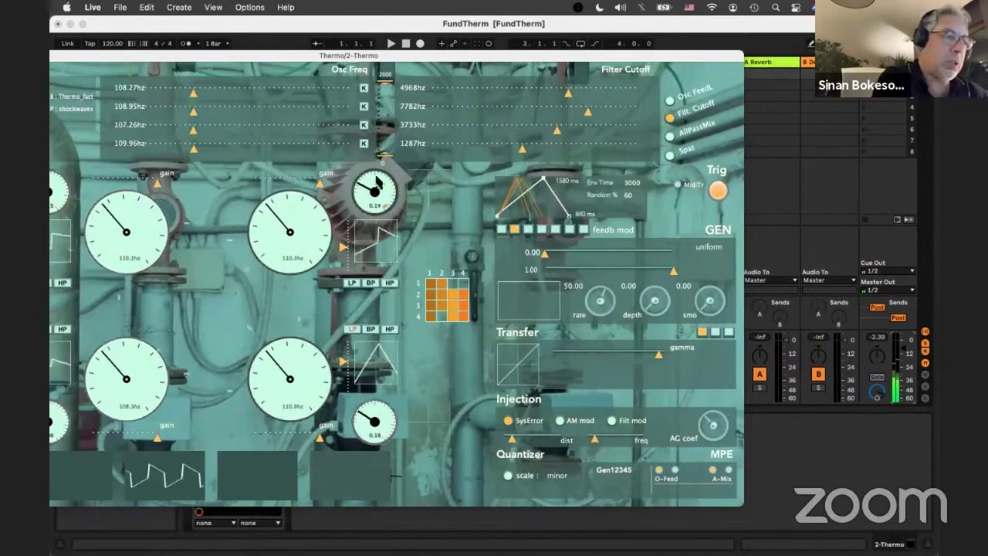
double_click(444, 57)
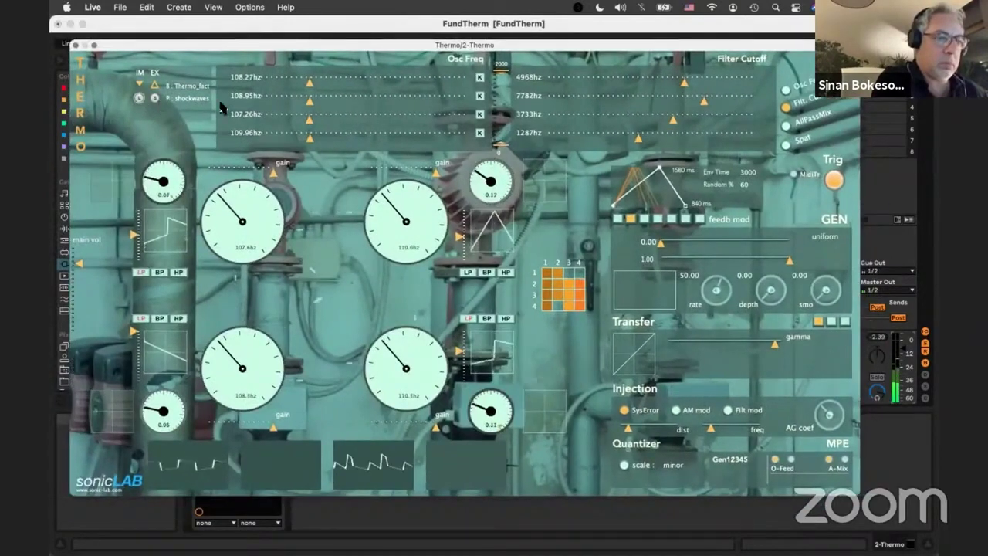
Load Thermo's MachineTank preset and shift its window left to reveal the mixer.
left_click(140, 99)
left_click(205, 100)
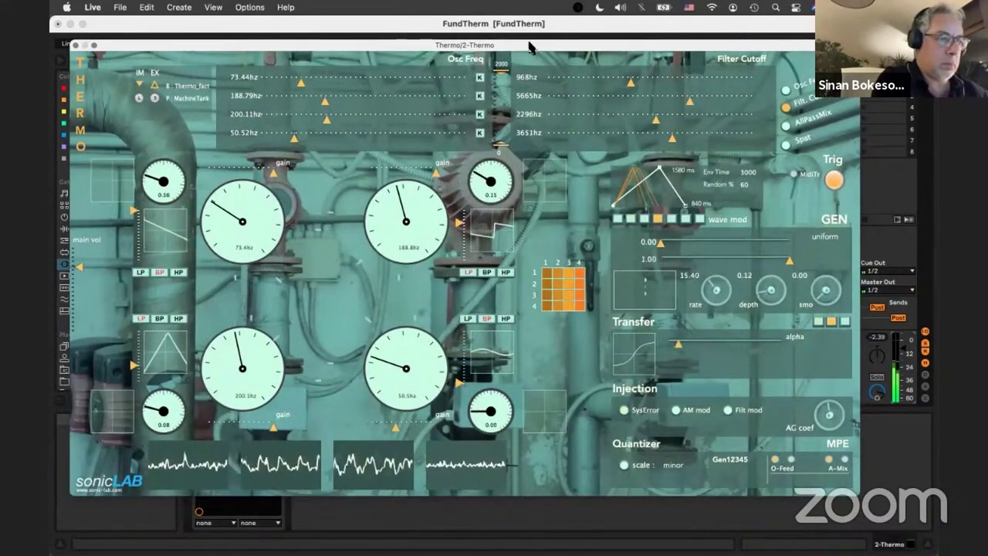
left_click_drag(415, 50, 300, 52)
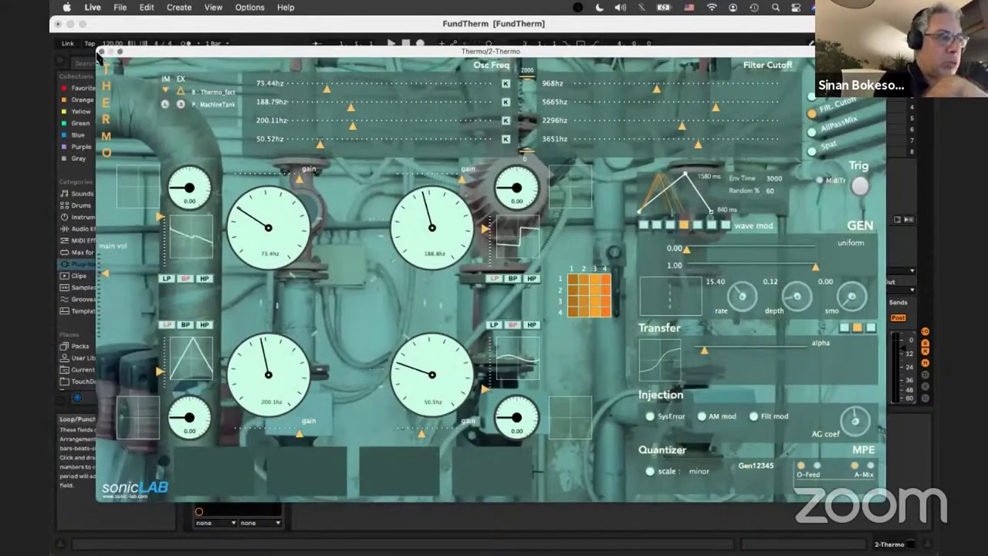
Close the Thermo window and quit Live without saving the FundTherm set.
left_click(249, 23)
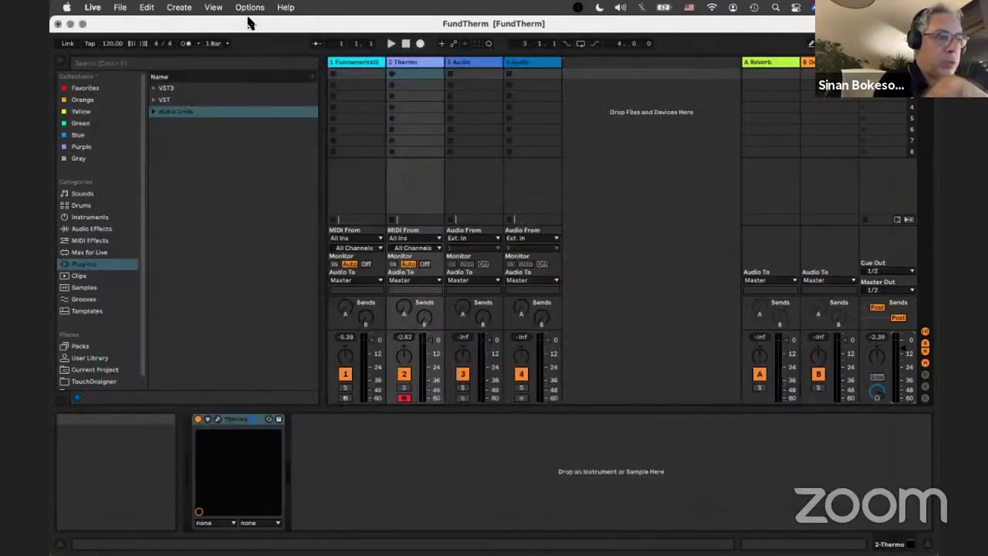
key("super+q")
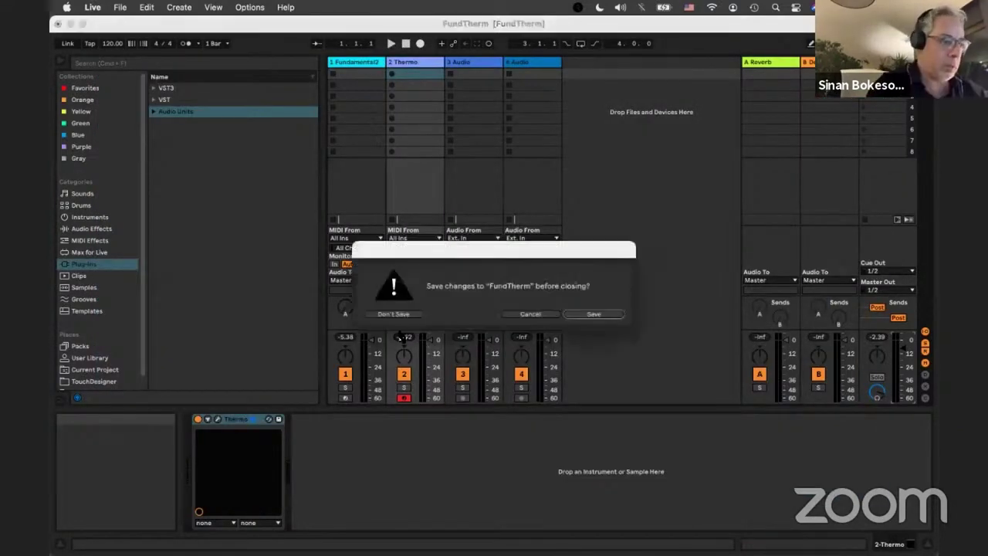
left_click(397, 315)
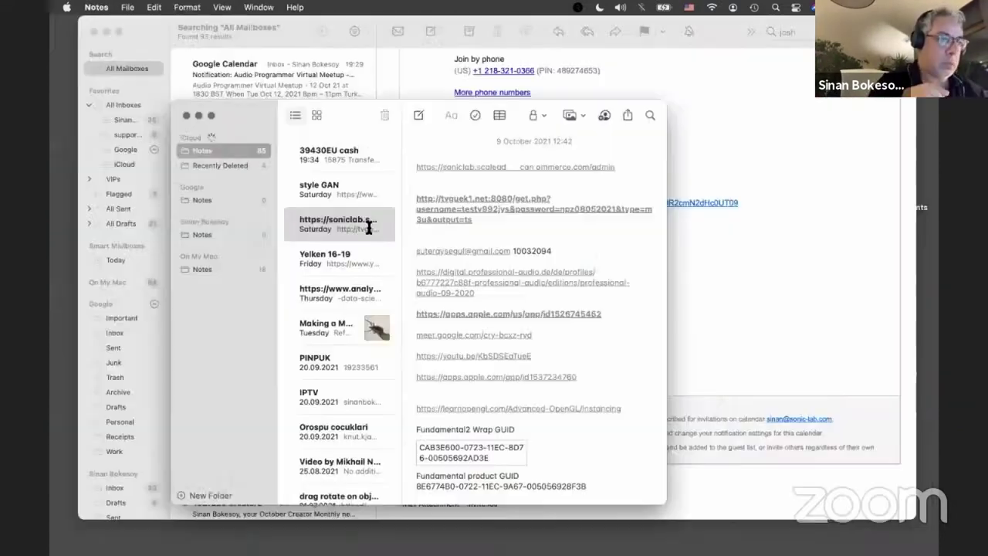
Close Notes so the Audio Programmer Virtual Meetup invitation in Mail is in front.
key("super+q")
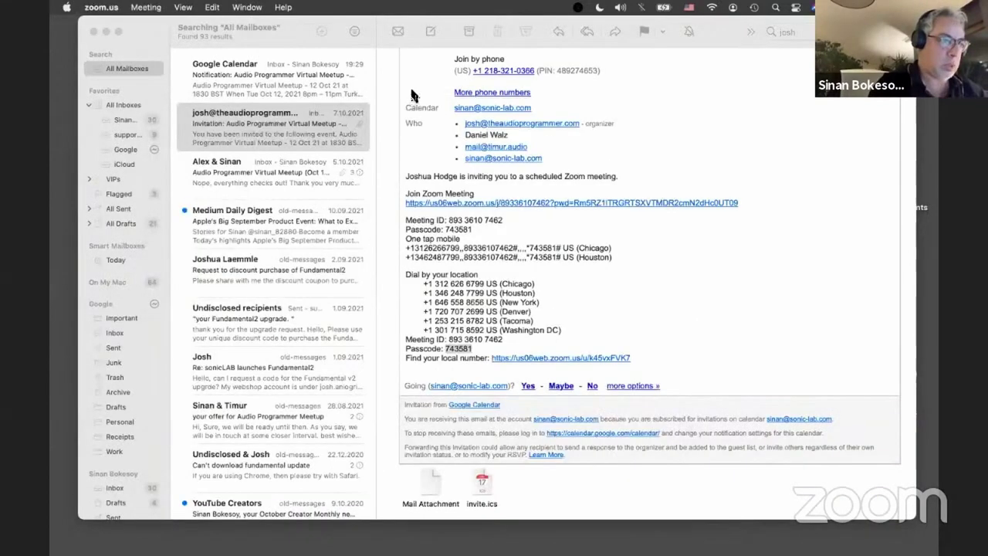